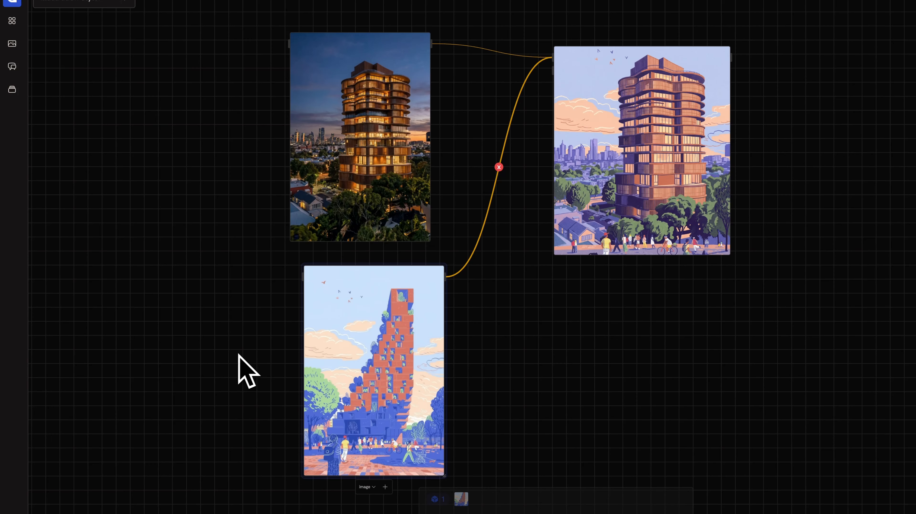
# Reveal the source images and prompt of the generated illustration node and rerun it to produce a new image.
pyautogui.click(263, 355)
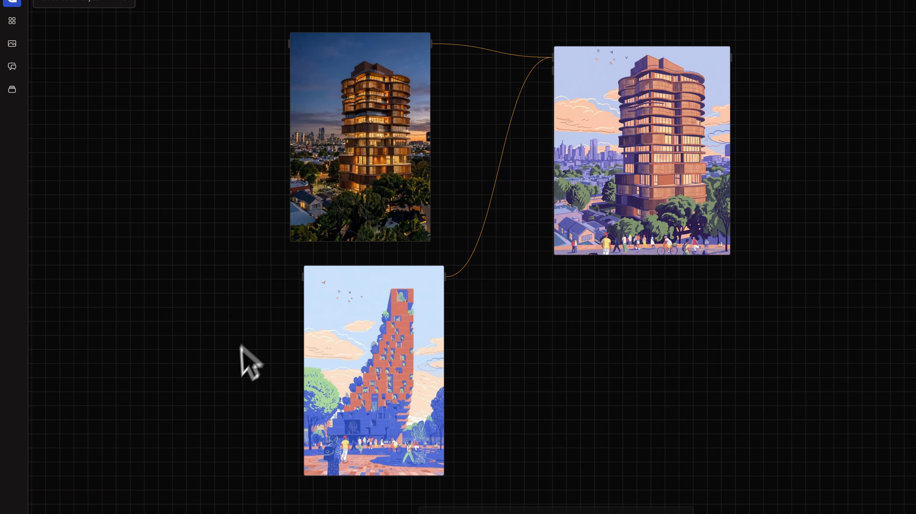
pyautogui.moveTo(247, 105); pyautogui.dragTo(378, 148)
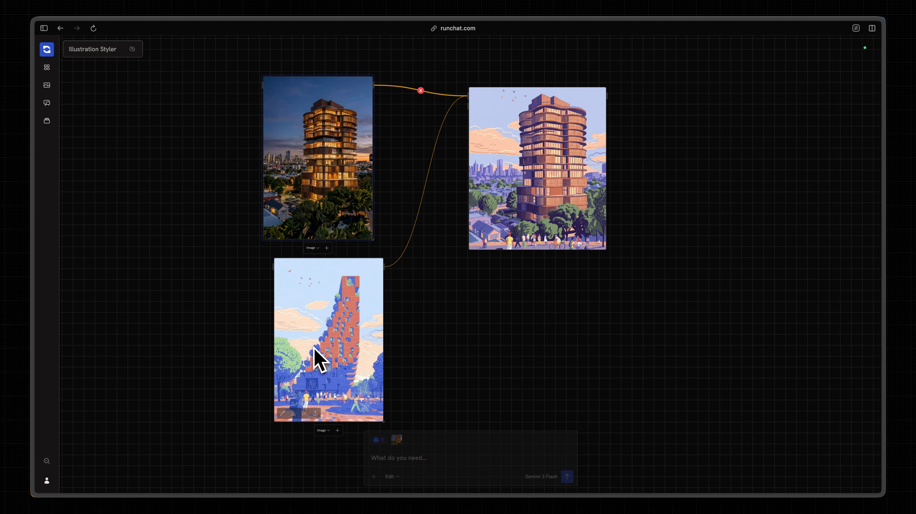
pyautogui.click(527, 157)
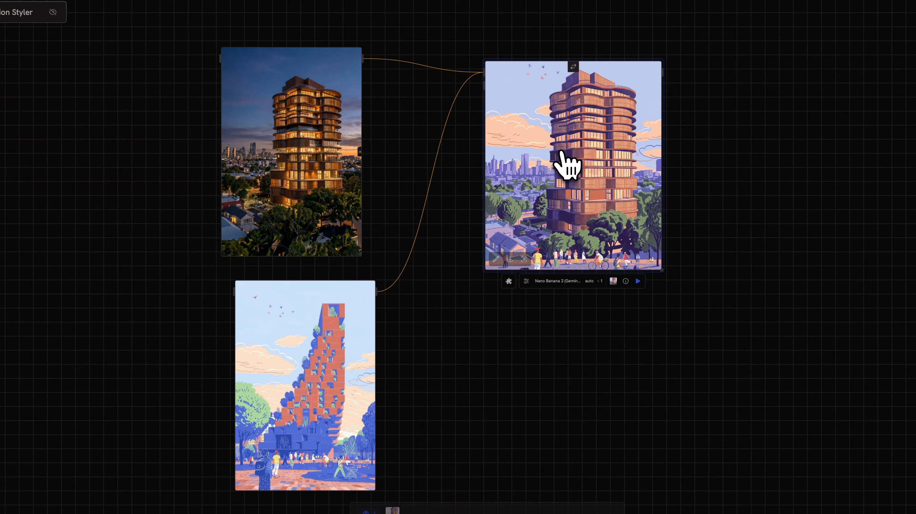
pyautogui.doubleClick(561, 151)
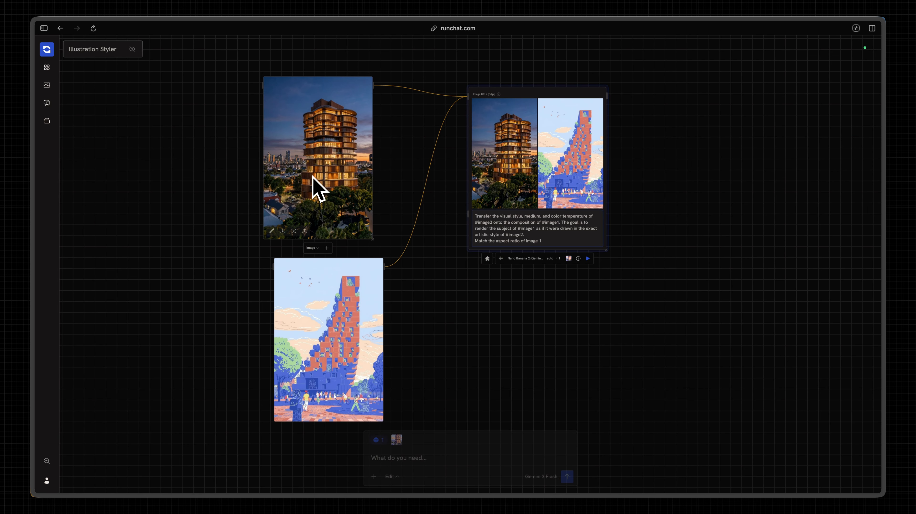
pyautogui.click(588, 258)
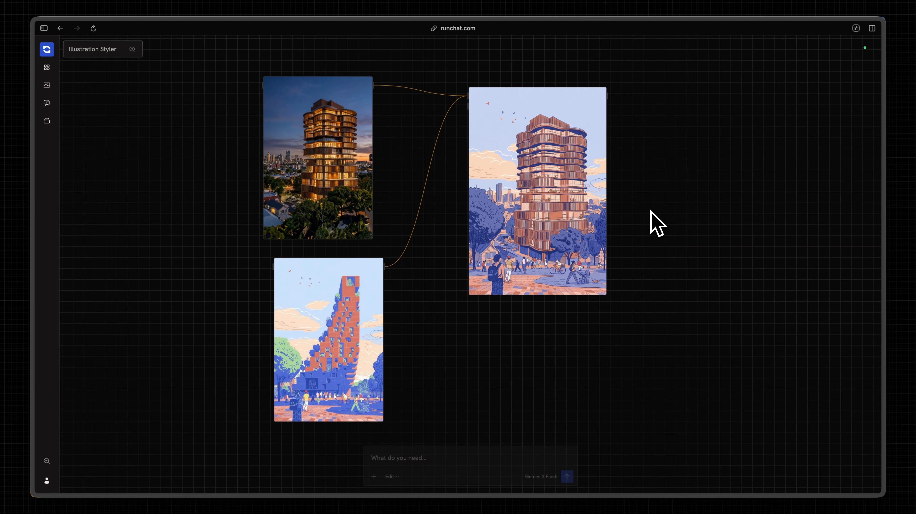
# Browse the node library, looking through the available models and the workflow, sheet, search and flow tools.
pyautogui.scroll(-1, 654, 201)
pyautogui.scroll(1, 653, 202)
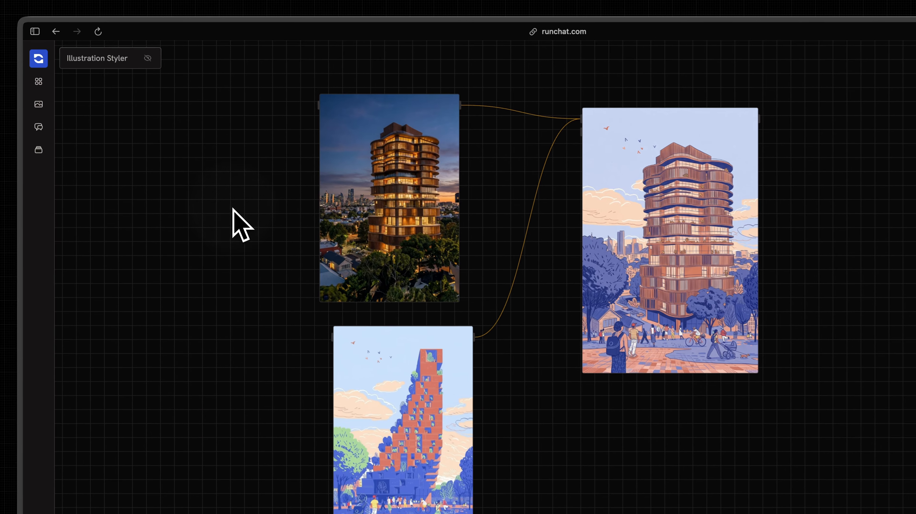
pyautogui.click(47, 68)
pyautogui.scroll(-15, 143, 225)
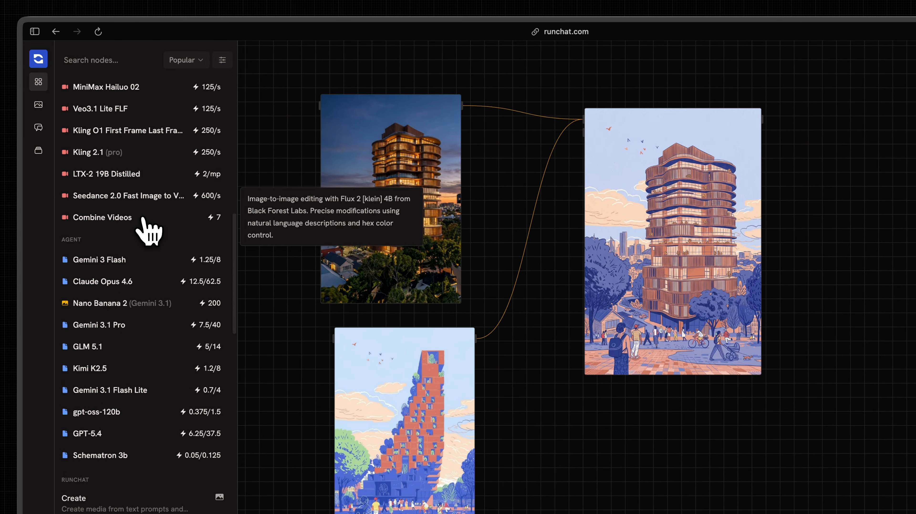
pyautogui.scroll(15, 144, 221)
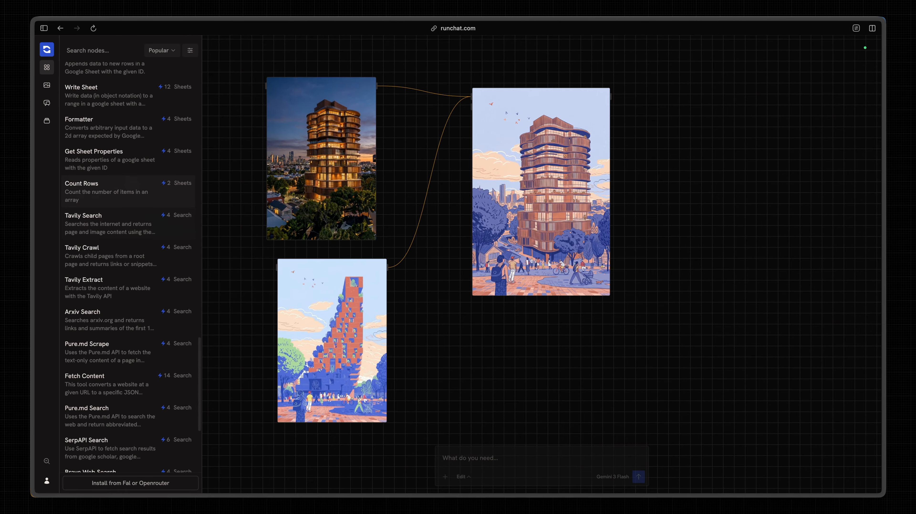
pyautogui.scroll(-1, 135, 201)
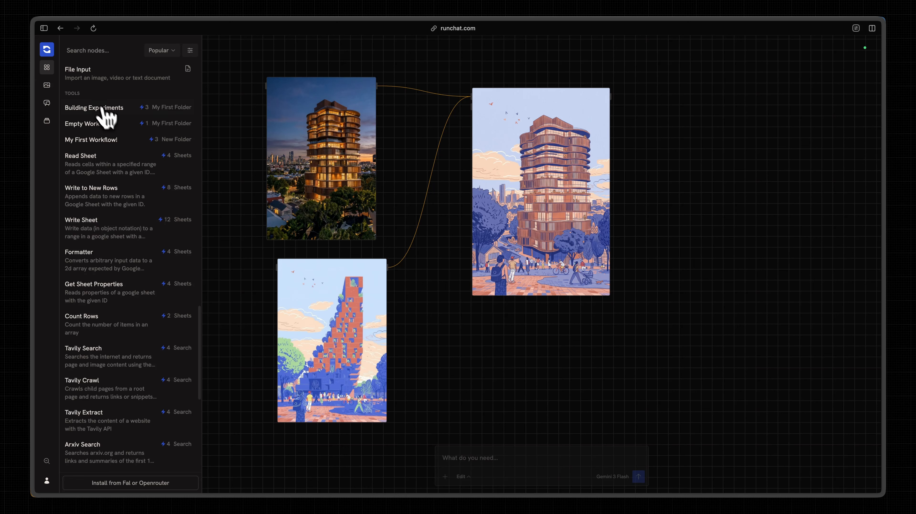
pyautogui.scroll(-1, 126, 234)
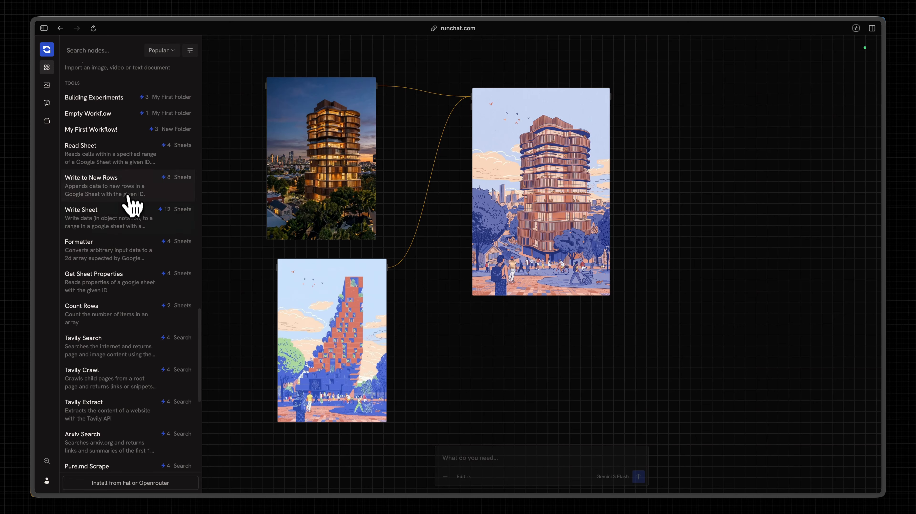
pyautogui.scroll(-2, 144, 259)
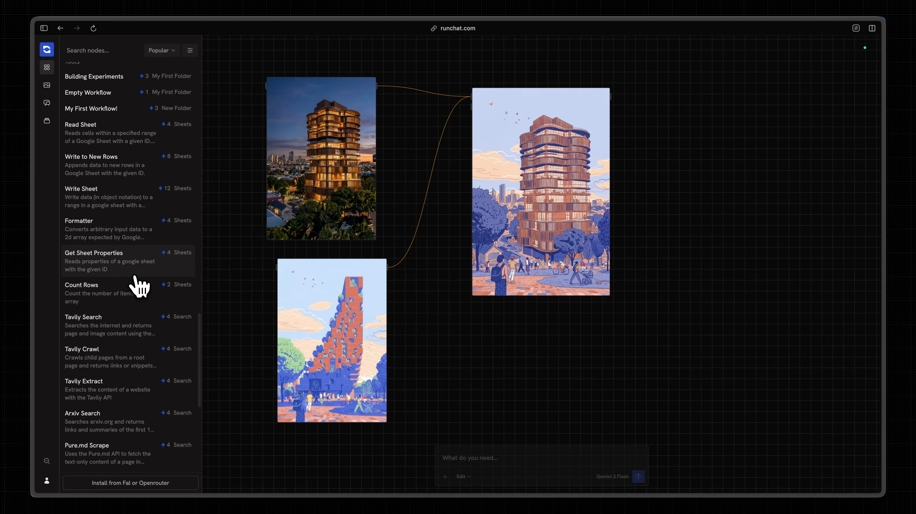
pyautogui.scroll(-9, 138, 286)
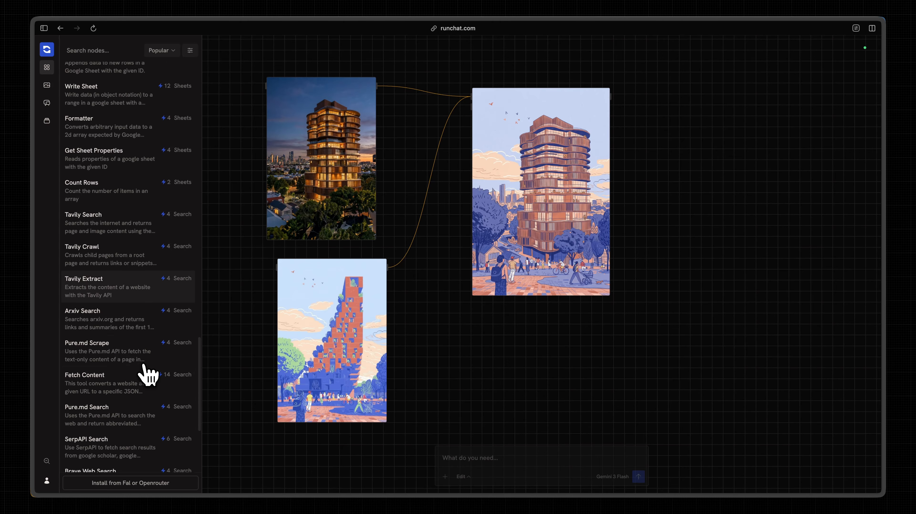
pyautogui.scroll(-15, 144, 375)
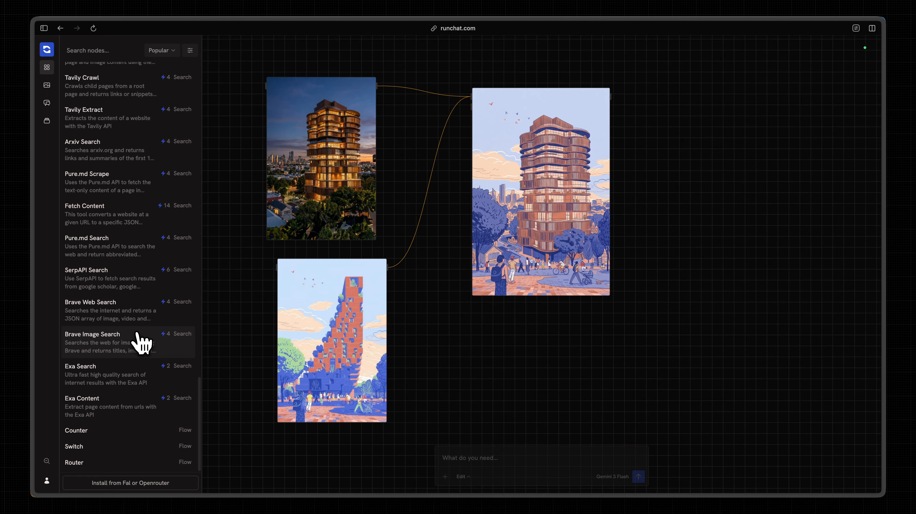
pyautogui.scroll(20, 137, 335)
pyautogui.moveTo(141, 282); pyautogui.dragTo(181, 234)
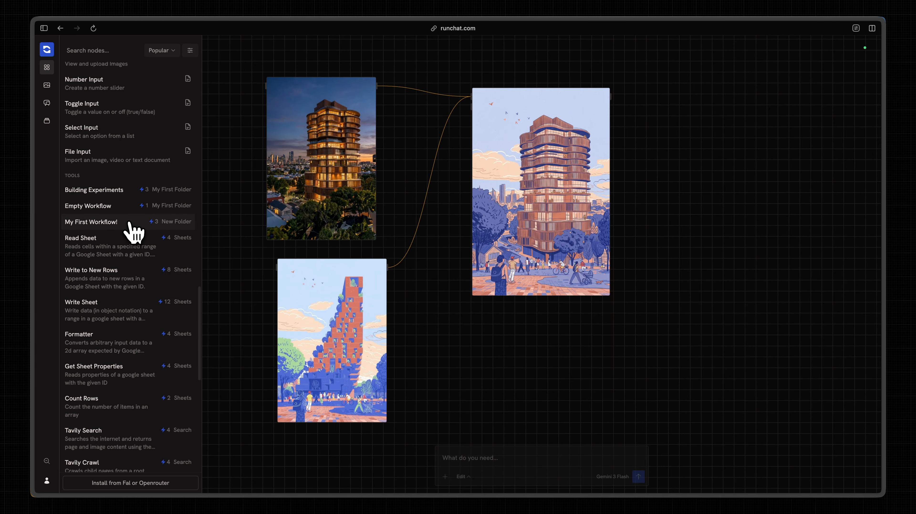
# Start publishing all three nodes as a reusable node named "Studio Illustration Style", described as "This takes any input image and matches our firms illustration aesthetic.".
pyautogui.moveTo(650, 126); pyautogui.dragTo(289, 361)
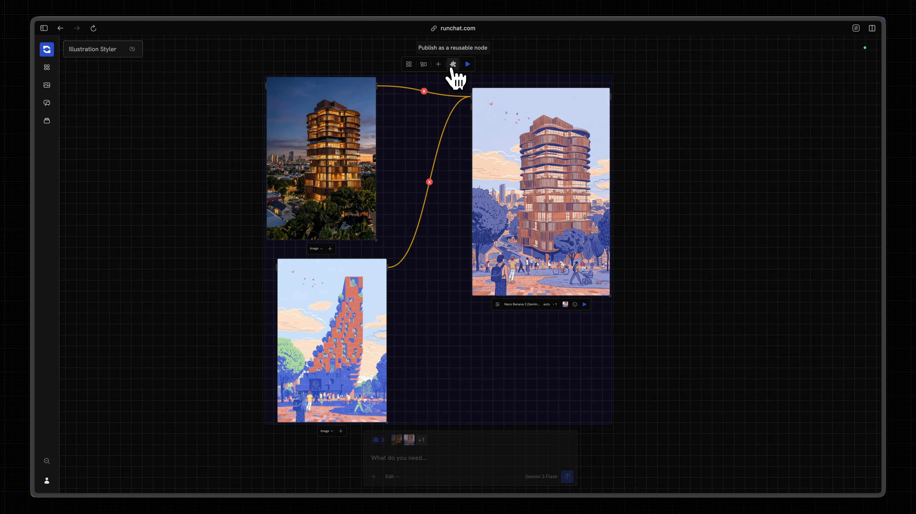
pyautogui.click(453, 65)
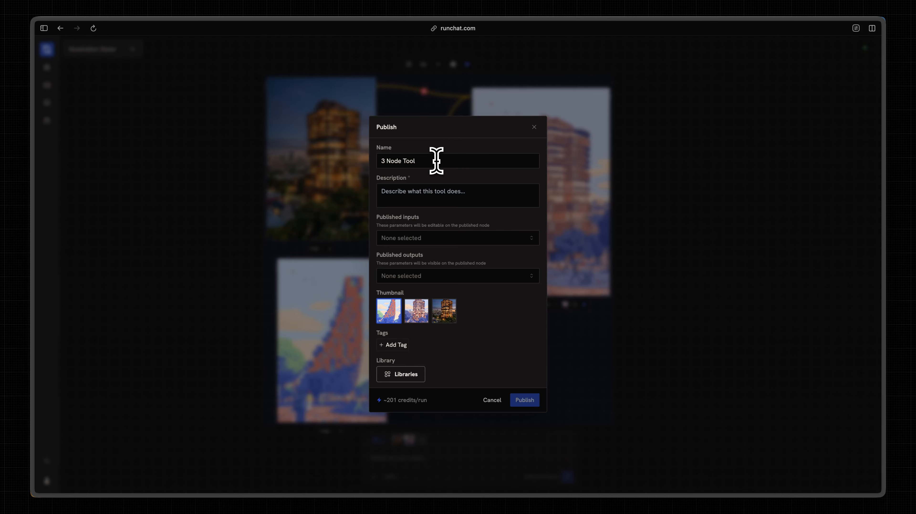
pyautogui.moveTo(439, 161); pyautogui.dragTo(380, 163)
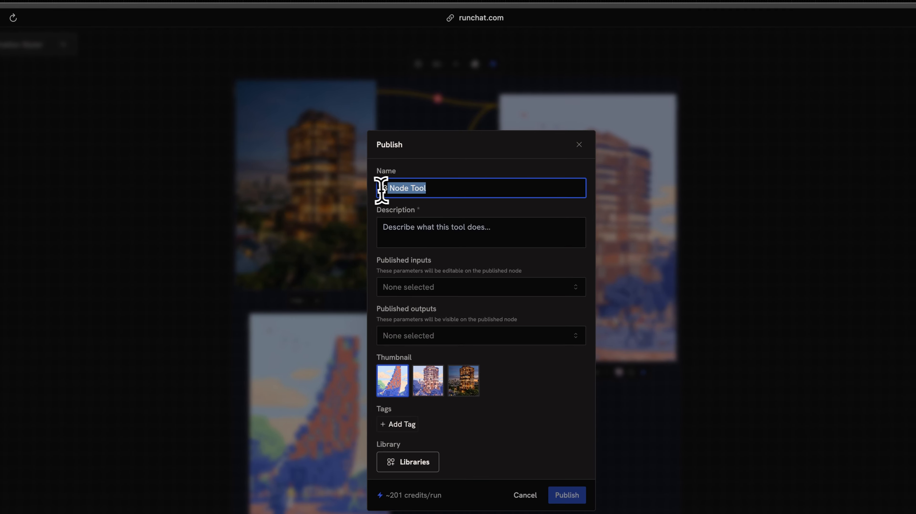
pyautogui.press('BackSpace')
pyautogui.write('Studio Illustration Style')
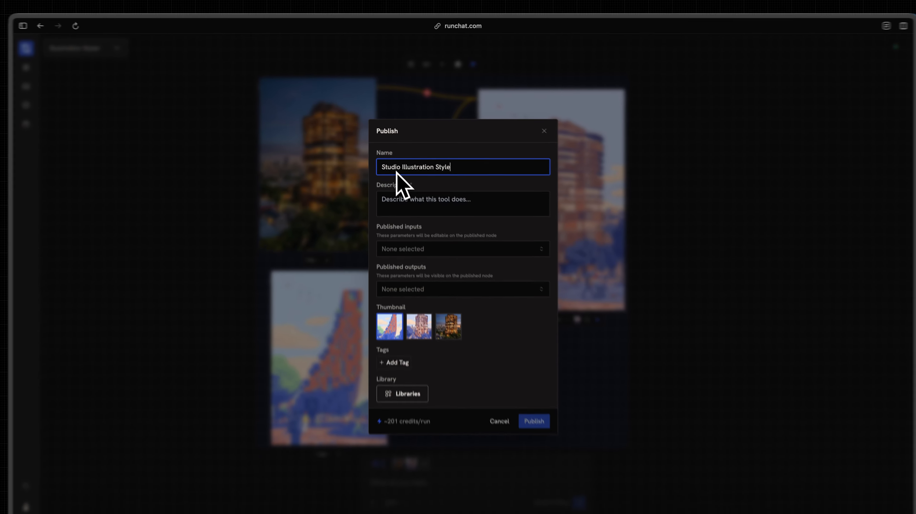
pyautogui.click(409, 224)
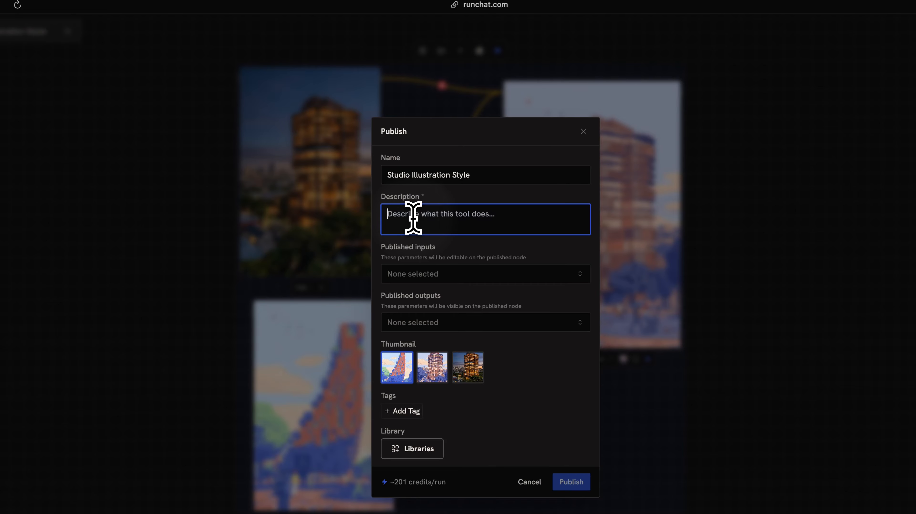
pyautogui.write('This takes any input image and matches our firms illustration aesthetic.')
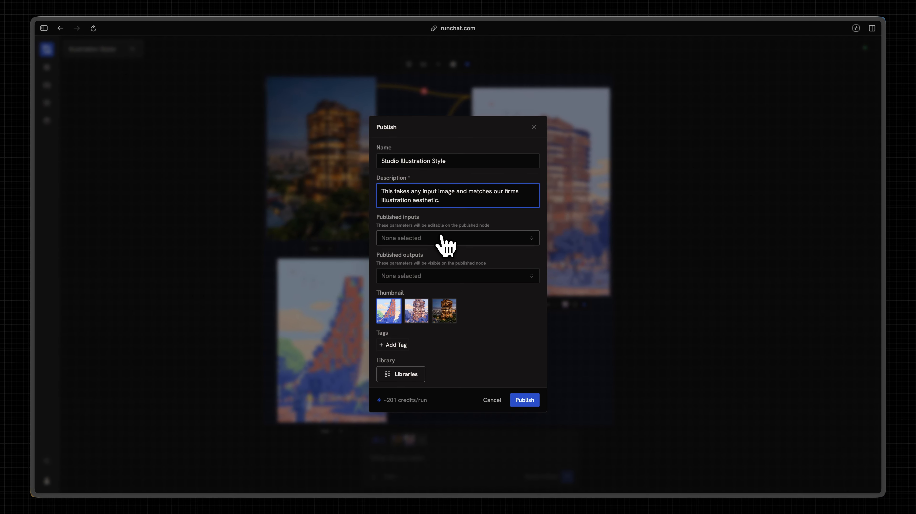
# Expose InputImage as the node's published input and Media as its published output.
pyautogui.click(442, 238)
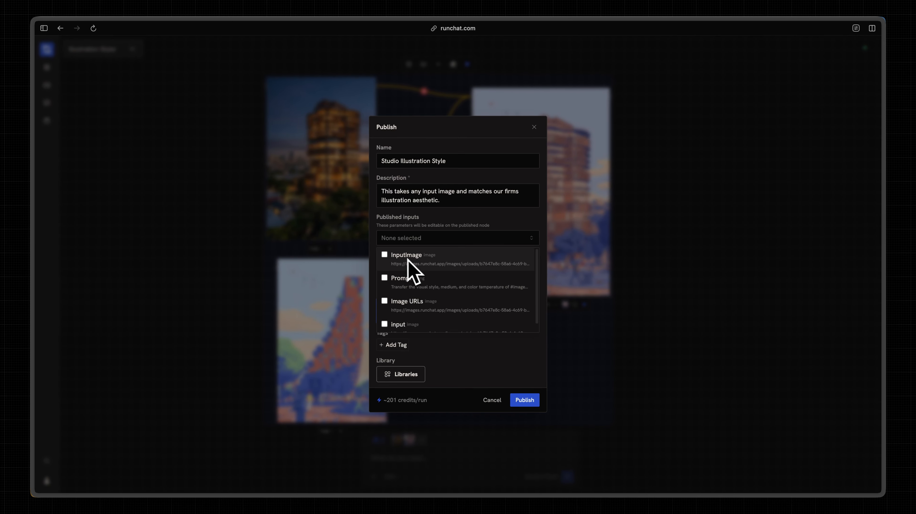
pyautogui.click(384, 255)
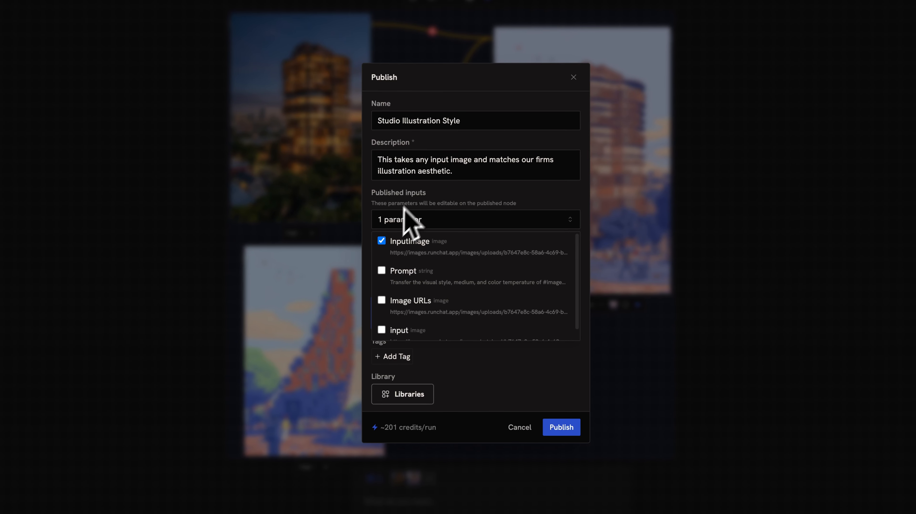
pyautogui.click(434, 195)
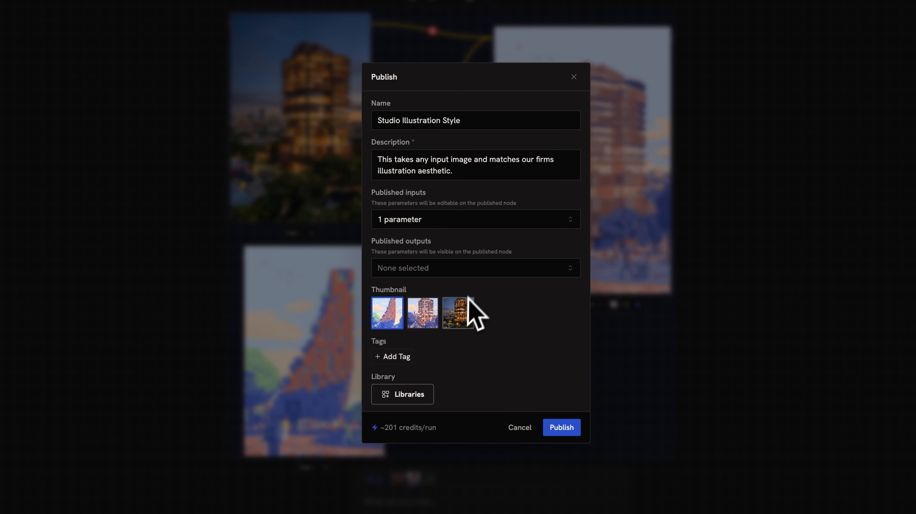
pyautogui.click(447, 260)
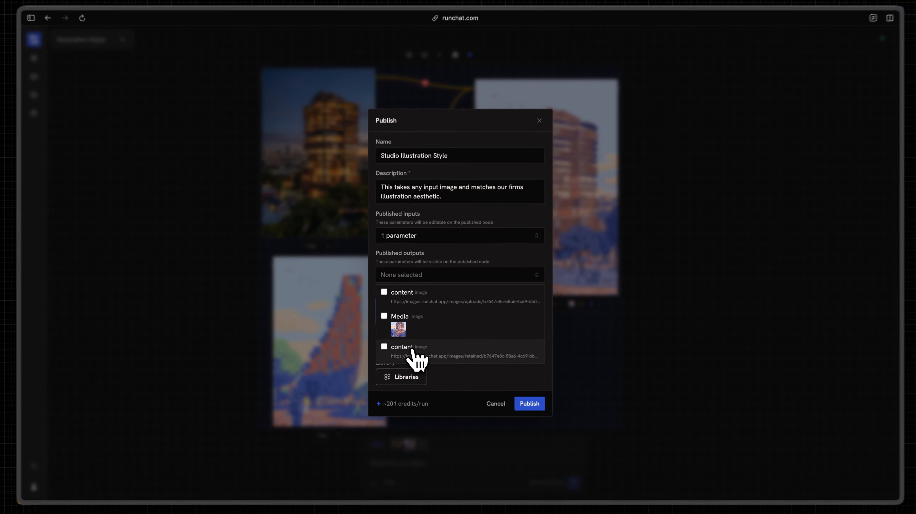
pyautogui.click(385, 317)
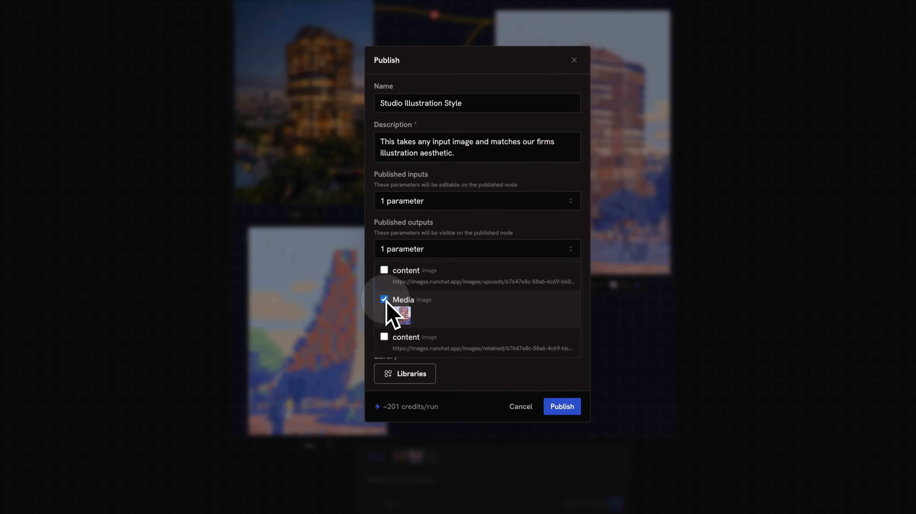
pyautogui.click(432, 274)
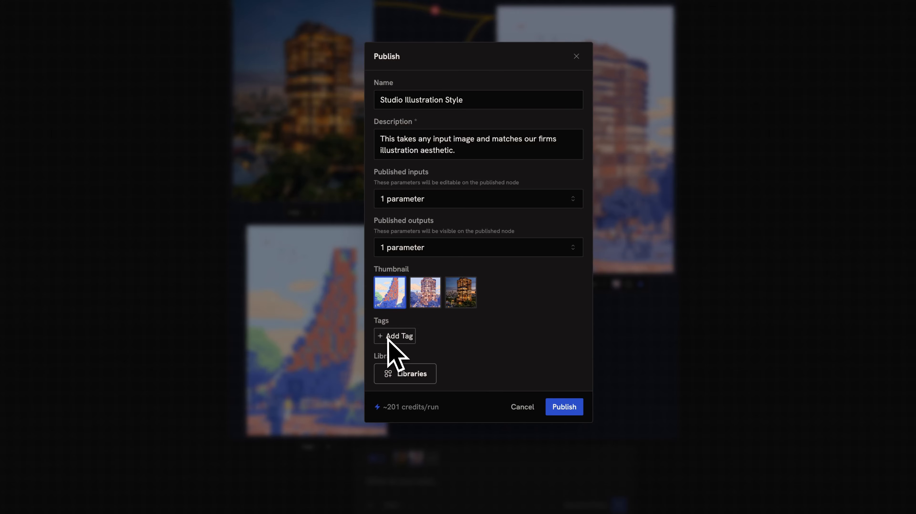
# Create a library named "Studio Tools" for the node and publish it there.
pyautogui.click(417, 377)
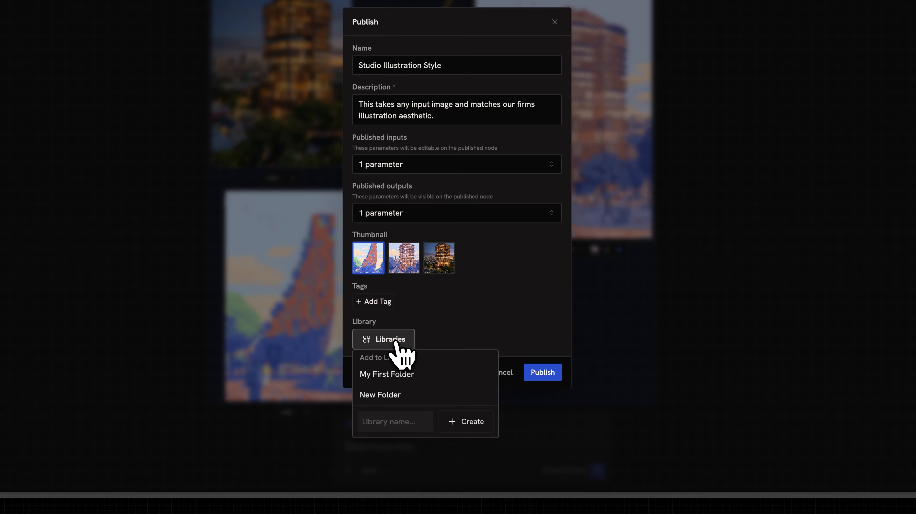
pyautogui.click(419, 456)
pyautogui.write('S')
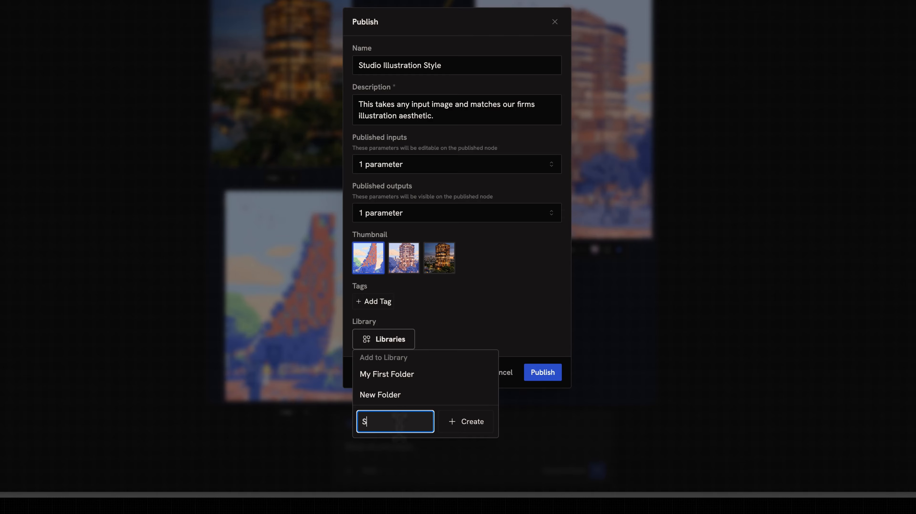
pyautogui.write('tudio Tools')
pyautogui.press('Return')
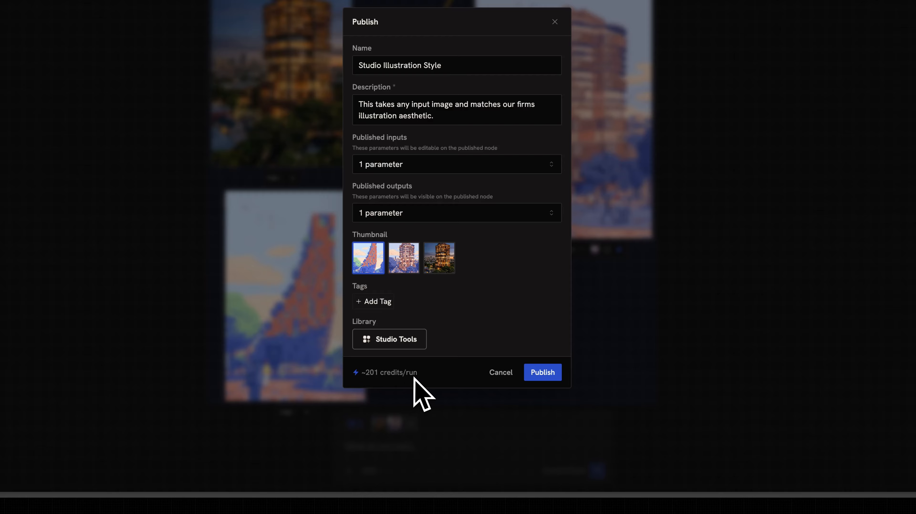
pyautogui.click(546, 375)
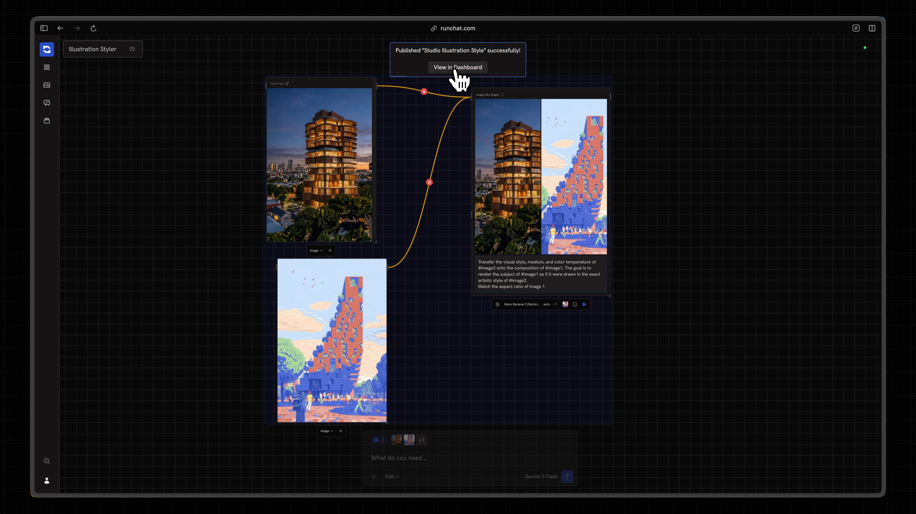
pyautogui.click(453, 66)
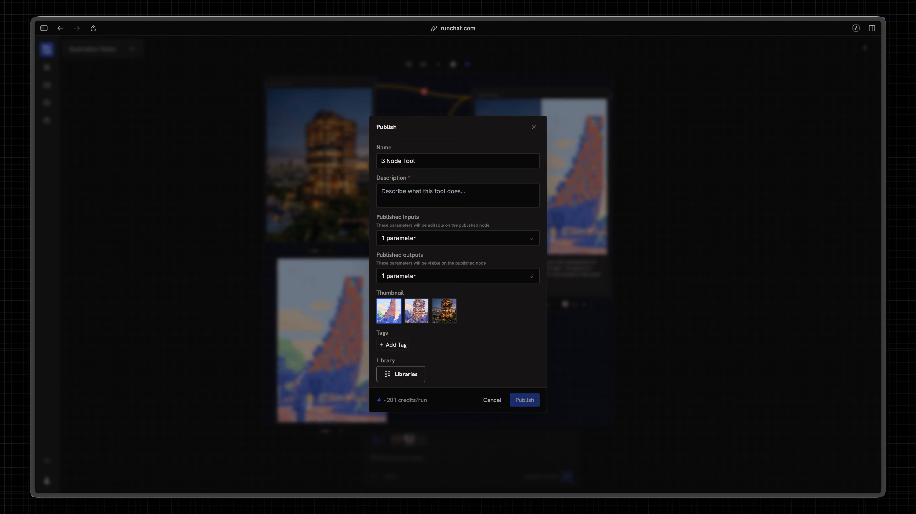
pyautogui.press('Escape')
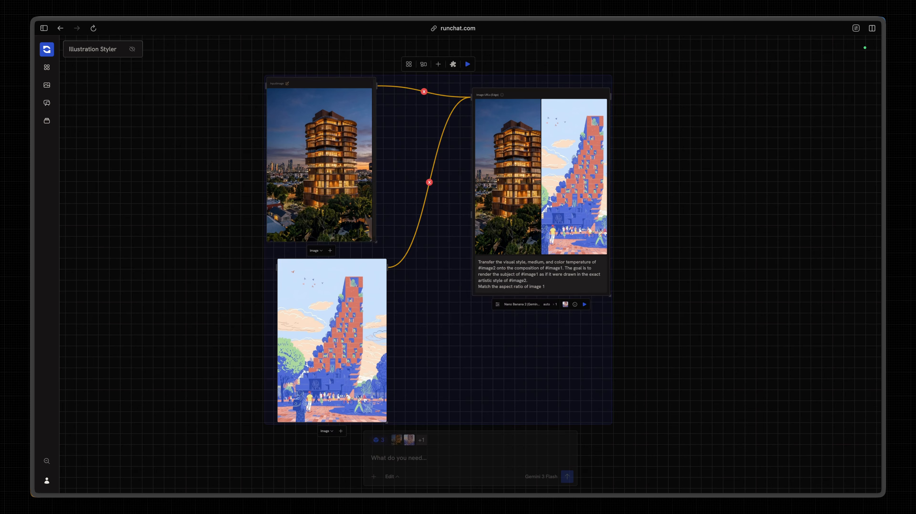
# Search the node library for "Studio" and place the Studio Illustration Style node on the empty canvas beside the original workflow.
pyautogui.click(54, 71)
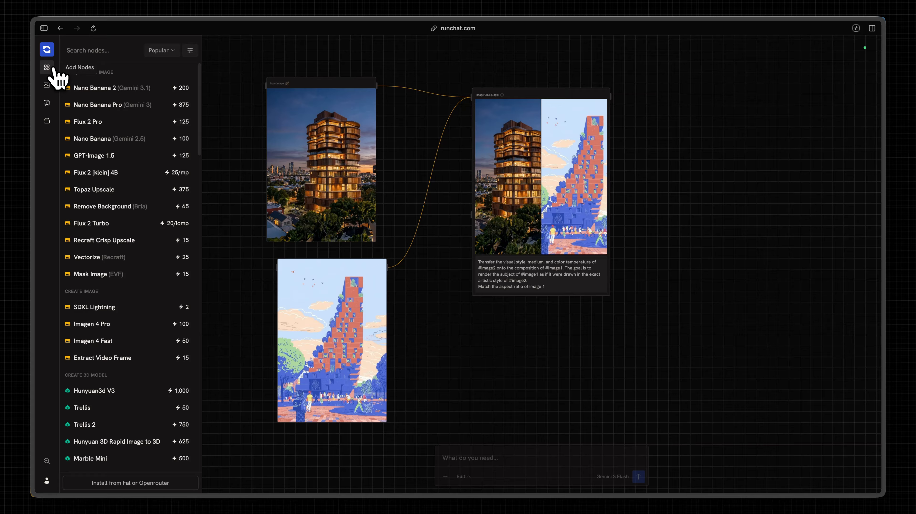
pyautogui.click(82, 49)
pyautogui.write('Studio')
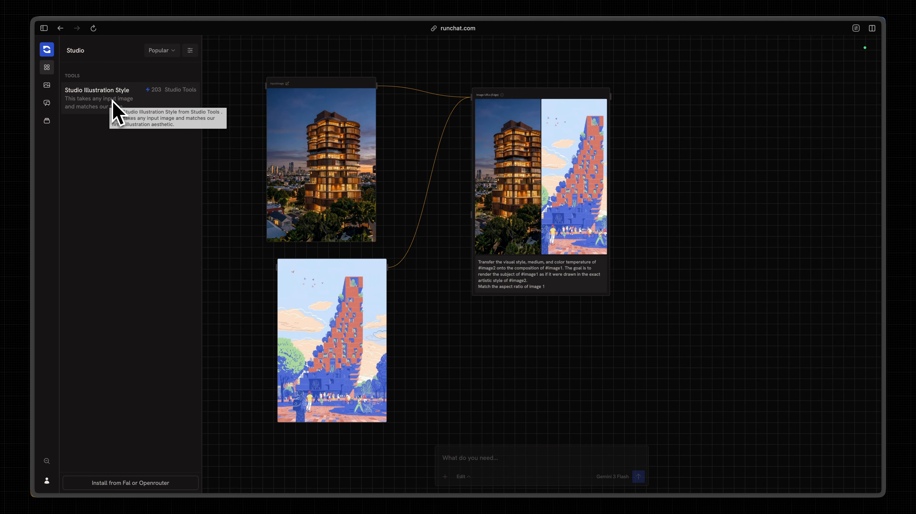
pyautogui.moveTo(113, 100); pyautogui.dragTo(727, 192)
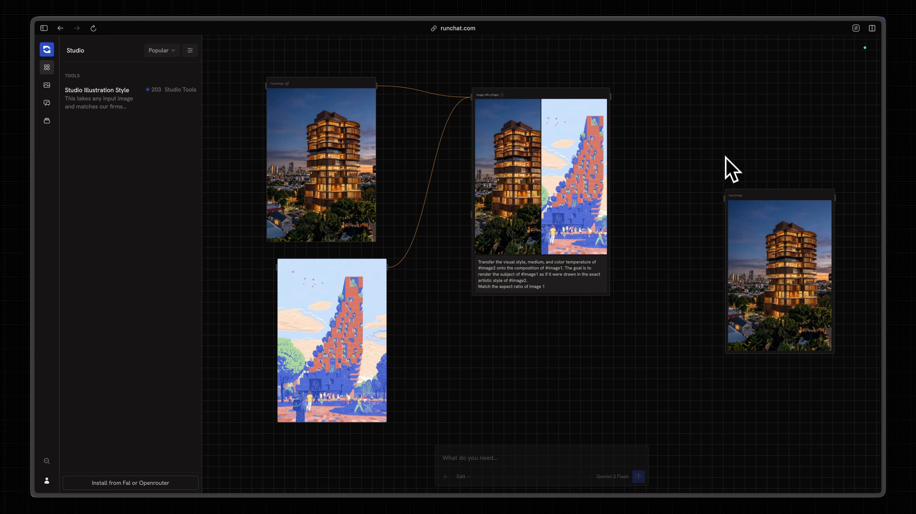
# Examine the placed Studio Illustration Style node and its InputImage input and Media output.
pyautogui.click(727, 158)
pyautogui.hscroll(3, 727, 158)
pyautogui.scroll(-1, 727, 158)
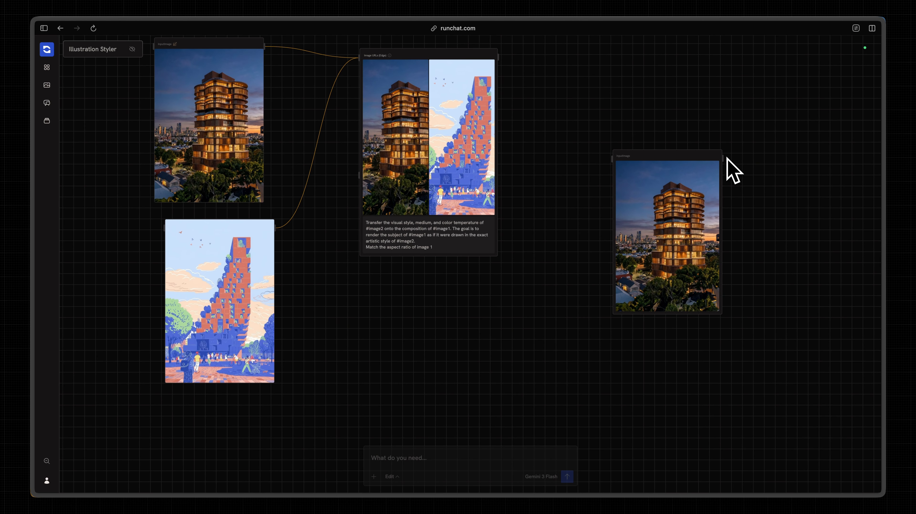
pyautogui.moveTo(689, 203)
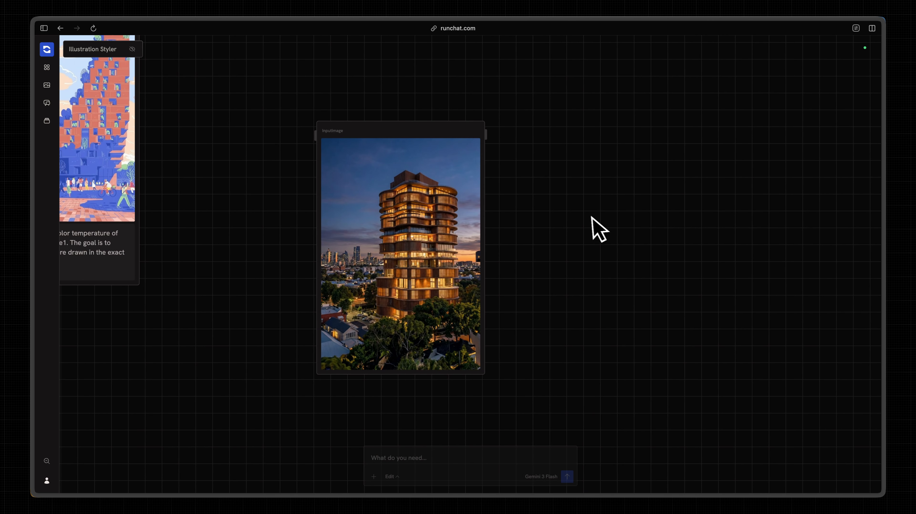
pyautogui.hscroll(1, 558, 206)
pyautogui.hscroll(-1, 558, 206)
pyautogui.scroll(-1, 558, 207)
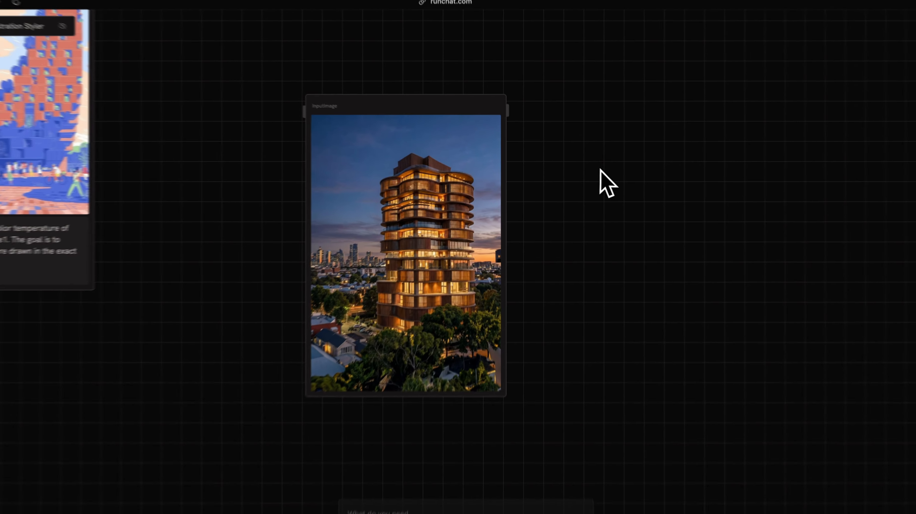
pyautogui.moveTo(583, 168); pyautogui.dragTo(369, 259)
pyautogui.click(616, 198)
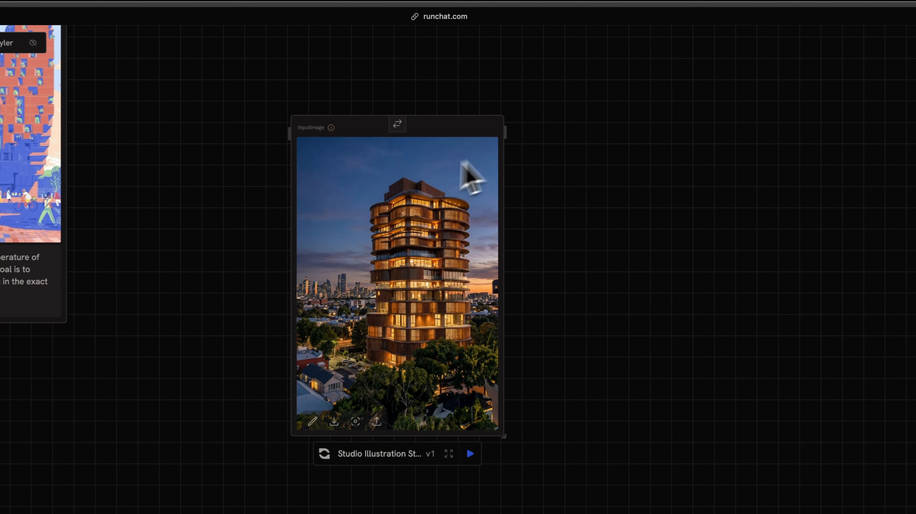
pyautogui.moveTo(346, 138)
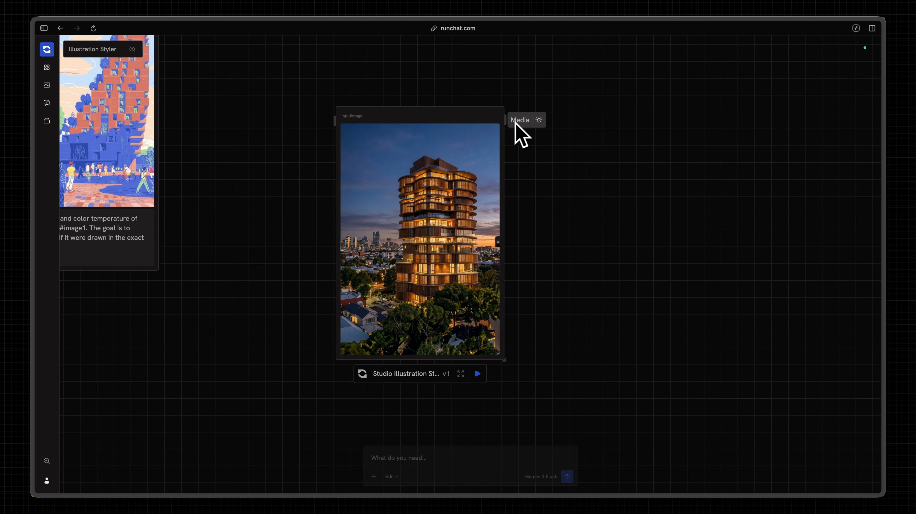
pyautogui.moveTo(481, 122); pyautogui.dragTo(536, 116)
pyautogui.hscroll(2, 536, 116)
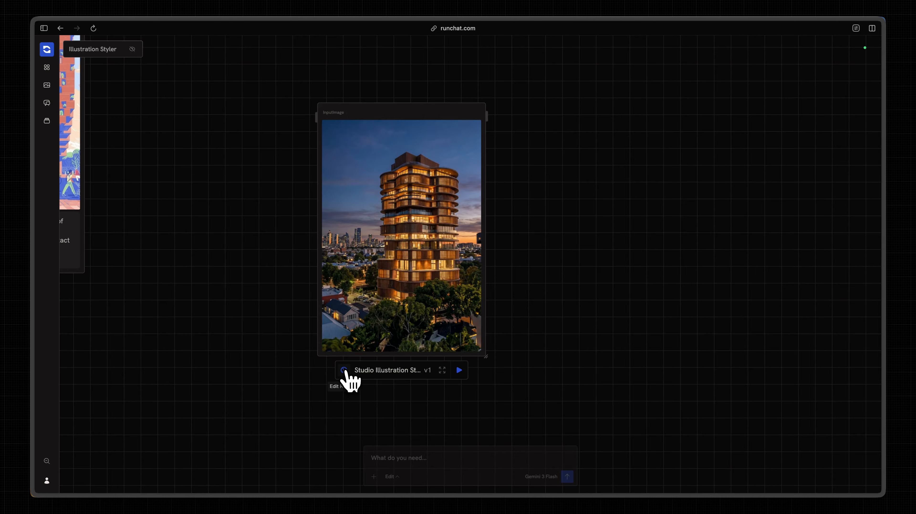
# Check the Studio Illustration Style node's edit and expand options and compare it with the original three-node workflow.
pyautogui.click(344, 370)
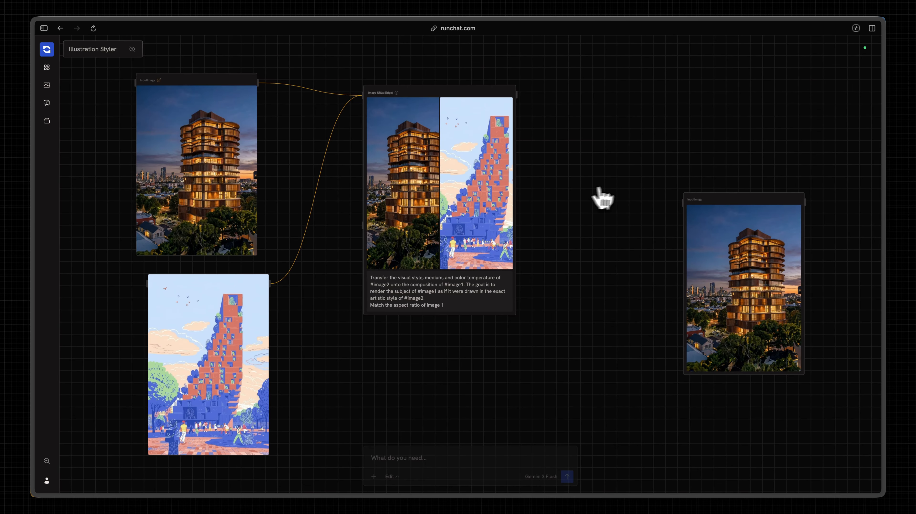
pyautogui.hscroll(5, 600, 188)
pyautogui.scroll(4, 590, 268)
pyautogui.scroll(-2, 590, 268)
pyautogui.scroll(-3, 590, 268)
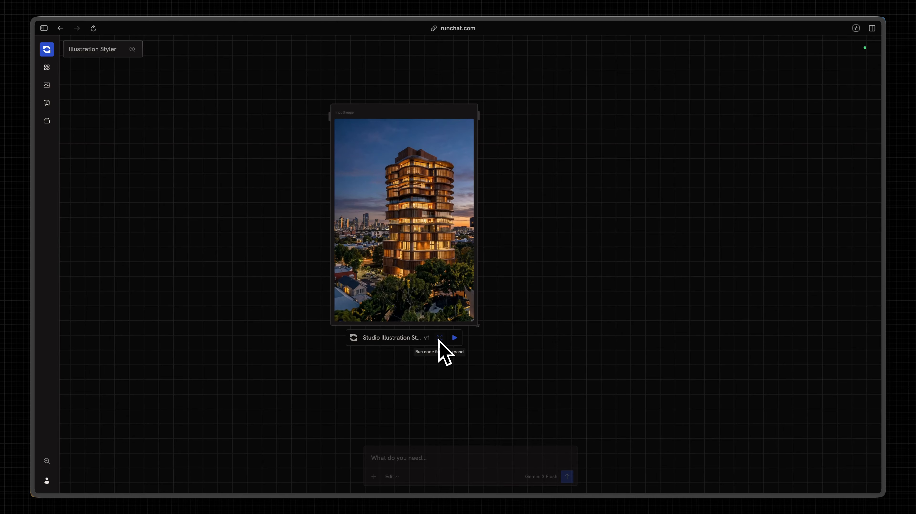
pyautogui.scroll(-3, 533, 277)
pyautogui.hscroll(-8, 543, 272)
pyautogui.scroll(-2, 543, 272)
pyautogui.hscroll(-3, 543, 272)
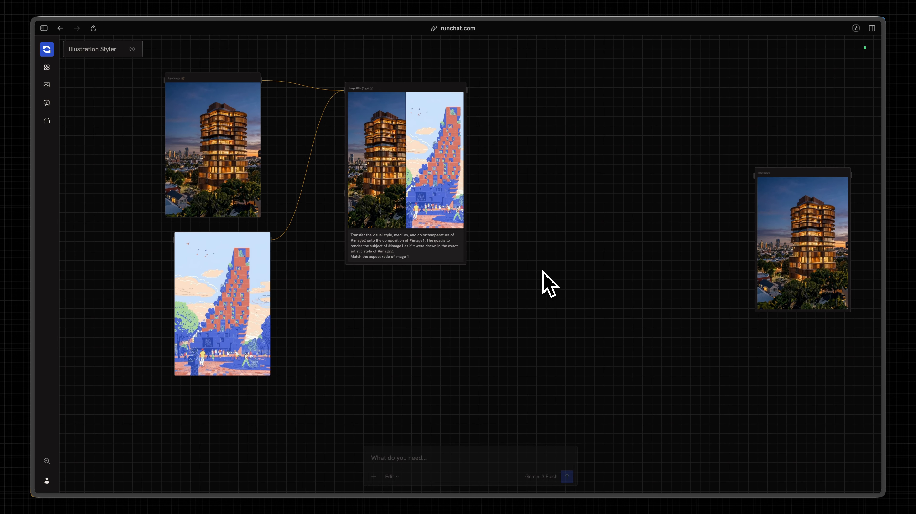
pyautogui.hscroll(10, 535, 272)
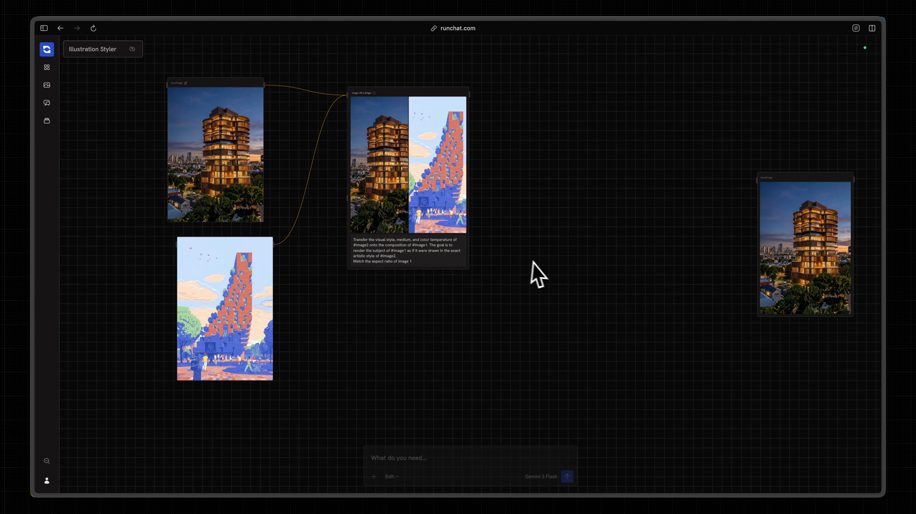
pyautogui.scroll(3, 632, 254)
pyautogui.hscroll(-5, 633, 248)
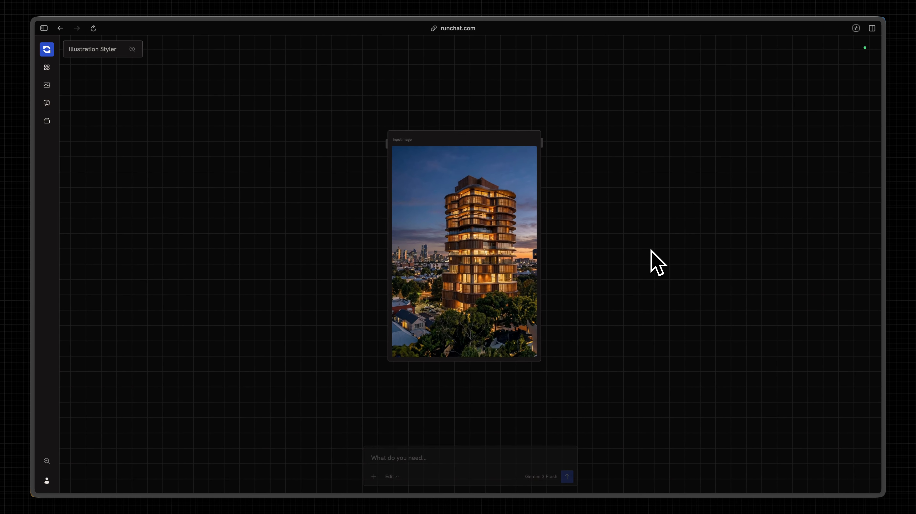
pyautogui.moveTo(504, 336)
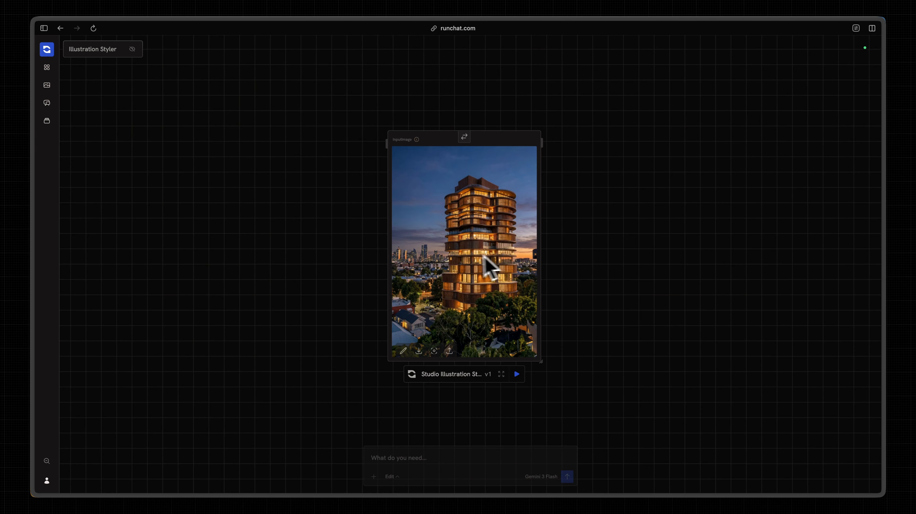
pyautogui.scroll(-1, 490, 274)
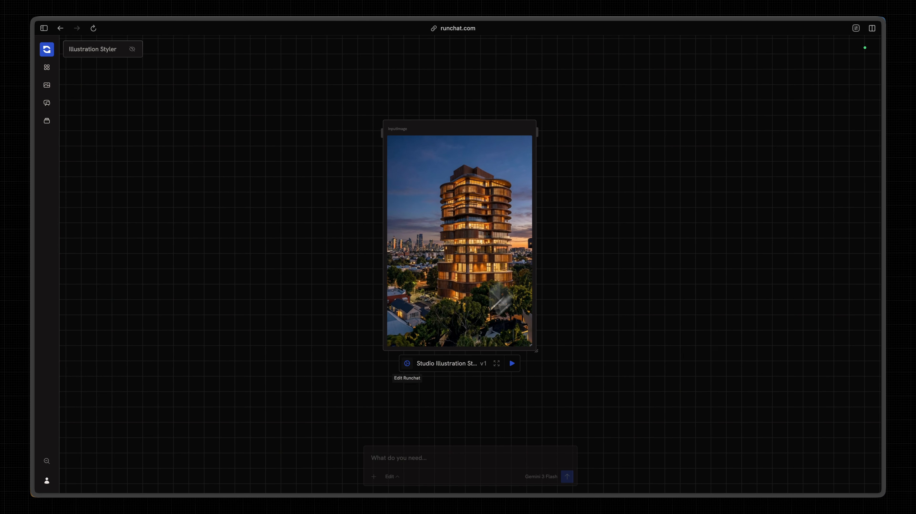
pyautogui.click(407, 364)
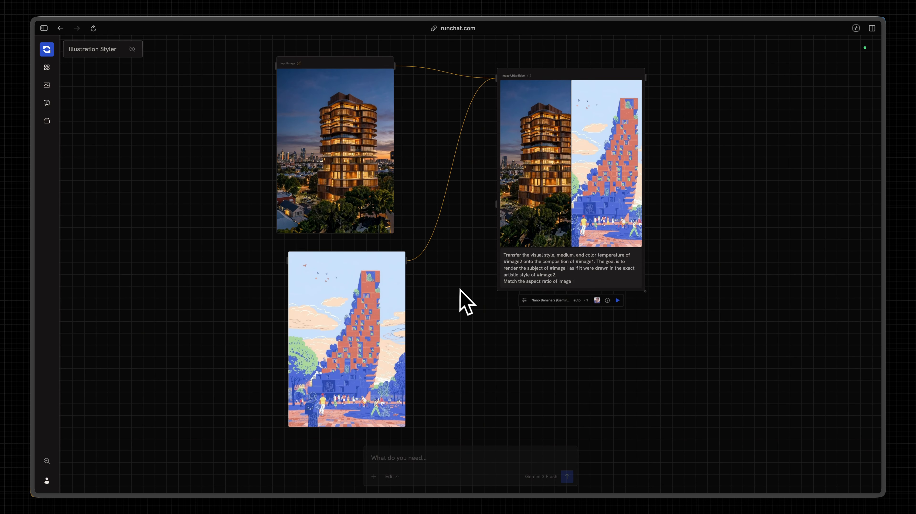
pyautogui.hscroll(1, 455, 286)
pyautogui.hscroll(5, 526, 350)
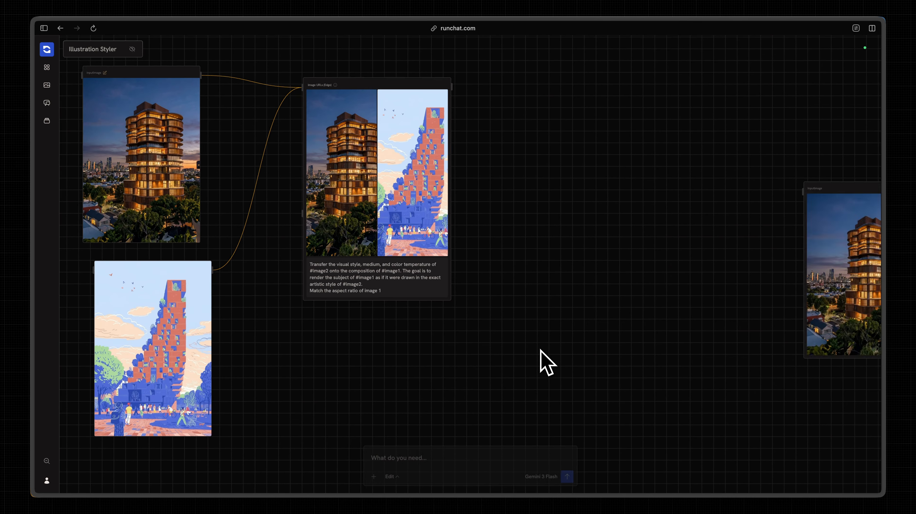
# Place the metallic Gehry building image from the assets beside the Studio Illustration Style node and connect its Content output to the node's input.
pyautogui.hscroll(10, 540, 350)
pyautogui.scroll(3, 422, 299)
pyautogui.click(297, 193)
pyautogui.hscroll(-2, 274, 187)
pyautogui.click(150, 157)
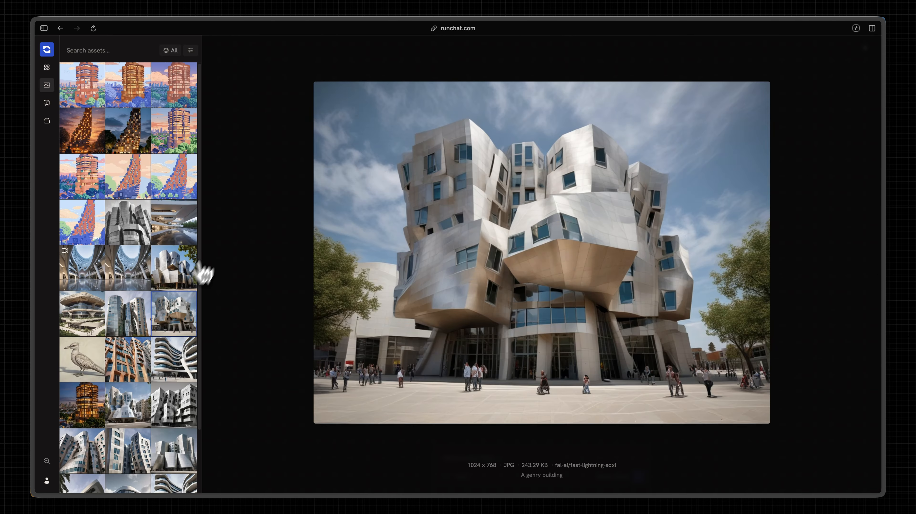
pyautogui.click(176, 277)
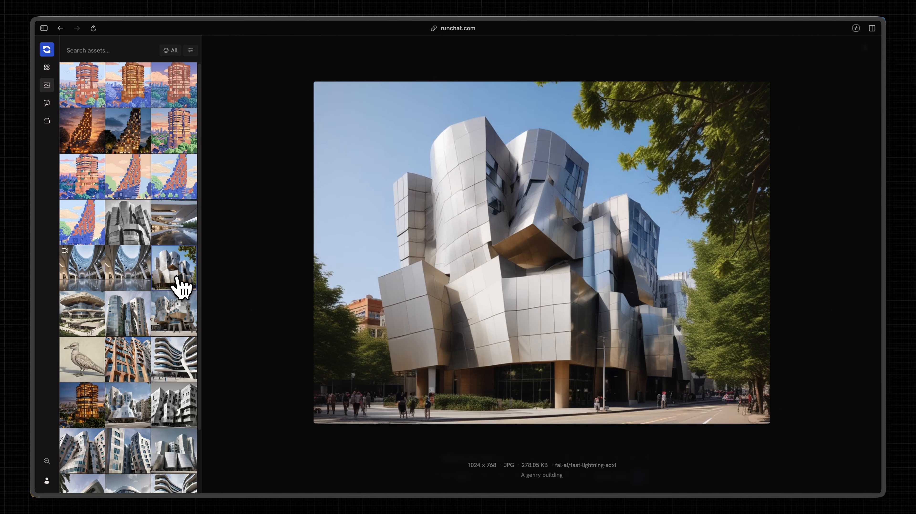
pyautogui.moveTo(182, 287); pyautogui.dragTo(334, 163)
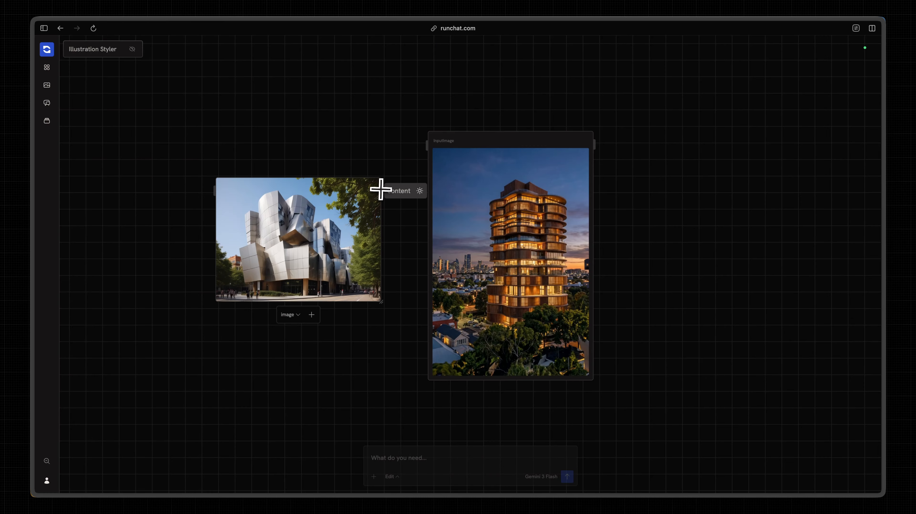
pyautogui.moveTo(381, 189); pyautogui.dragTo(422, 145)
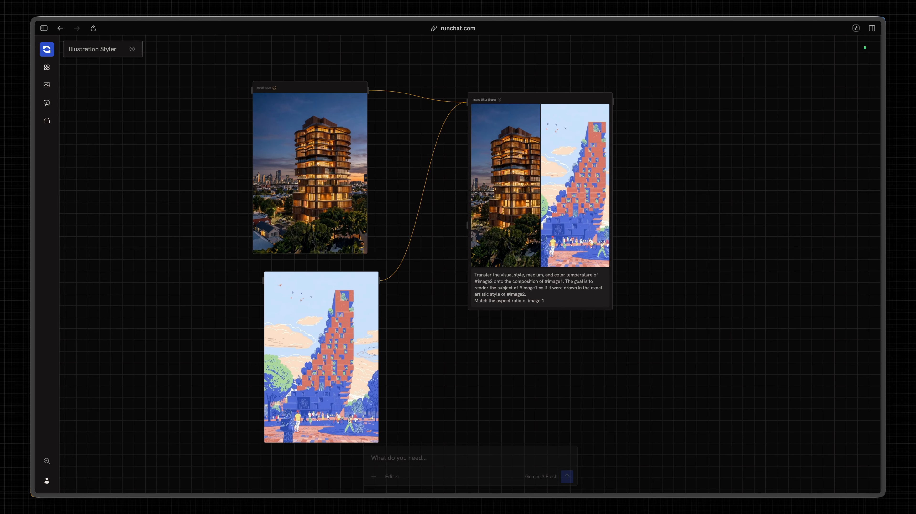
# Make the Illustration Styler app public.
pyautogui.scroll(-1, 673, 176)
pyautogui.hscroll(-1, 690, 165)
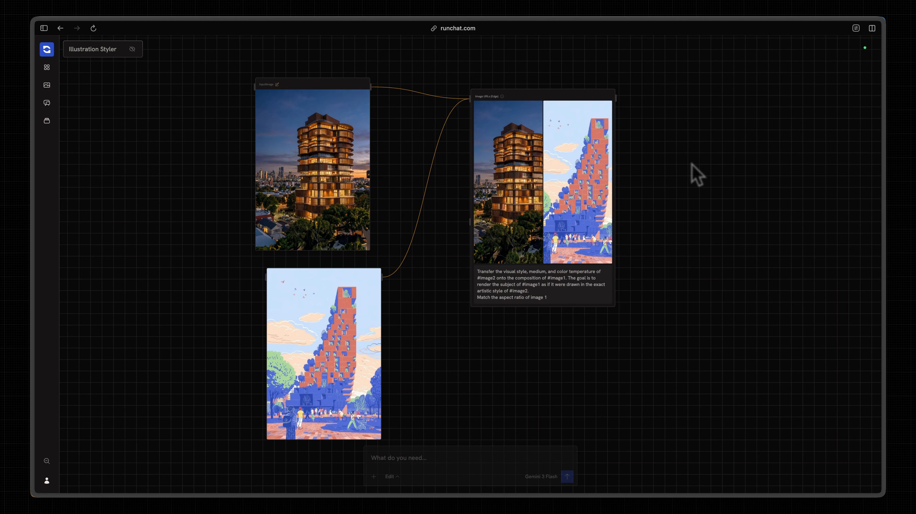
pyautogui.hscroll(1, 470, 264)
pyautogui.hscroll(-1, 470, 264)
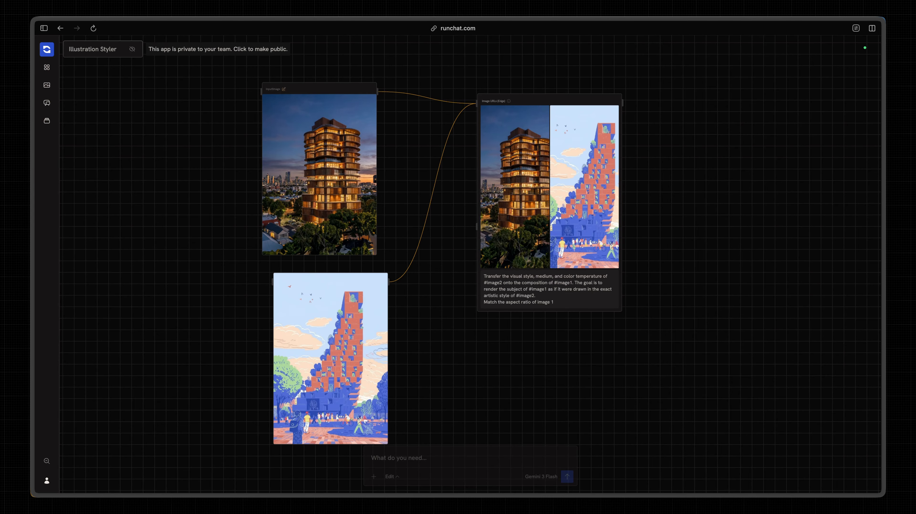
pyautogui.scroll(-1, 436, 254)
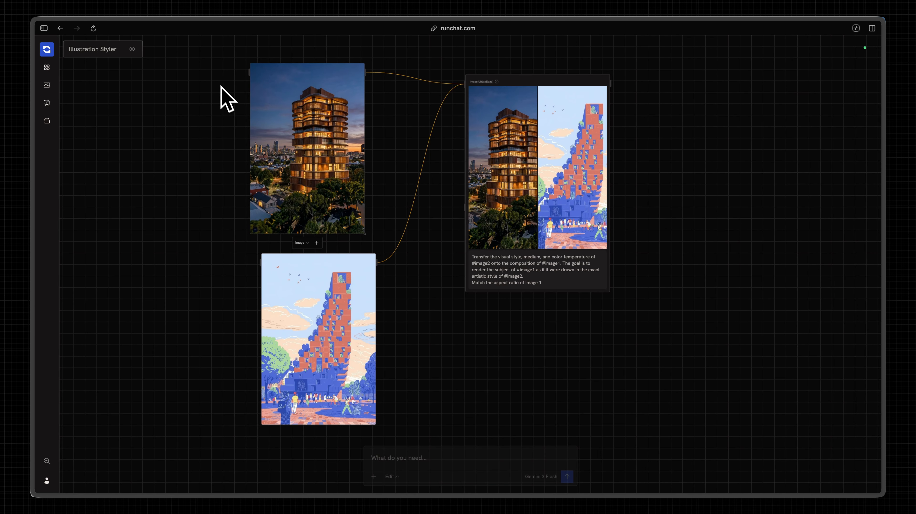
# Rename the tower photo node's InputImage input to "Image" and show it as an input in the app interface.
pyautogui.scroll(5, 227, 89)
pyautogui.scroll(1, 227, 89)
pyautogui.hscroll(-1, 227, 89)
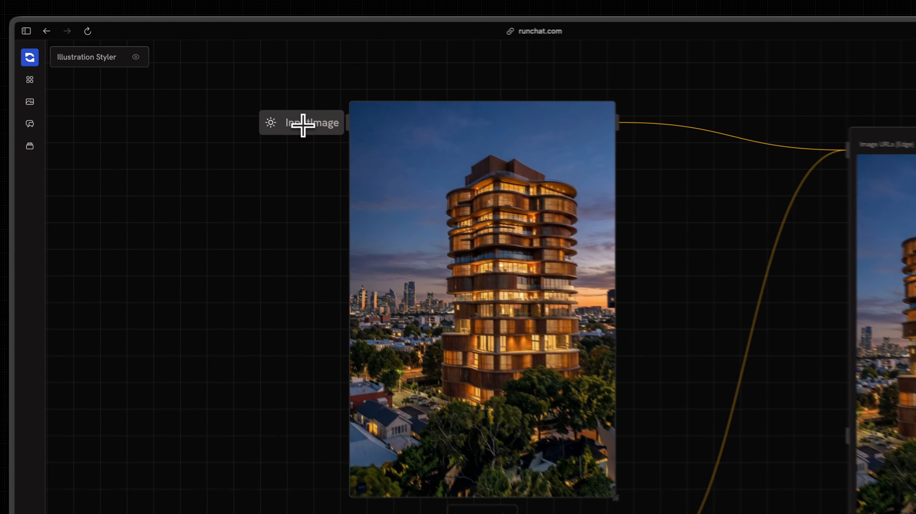
pyautogui.doubleClick(265, 103)
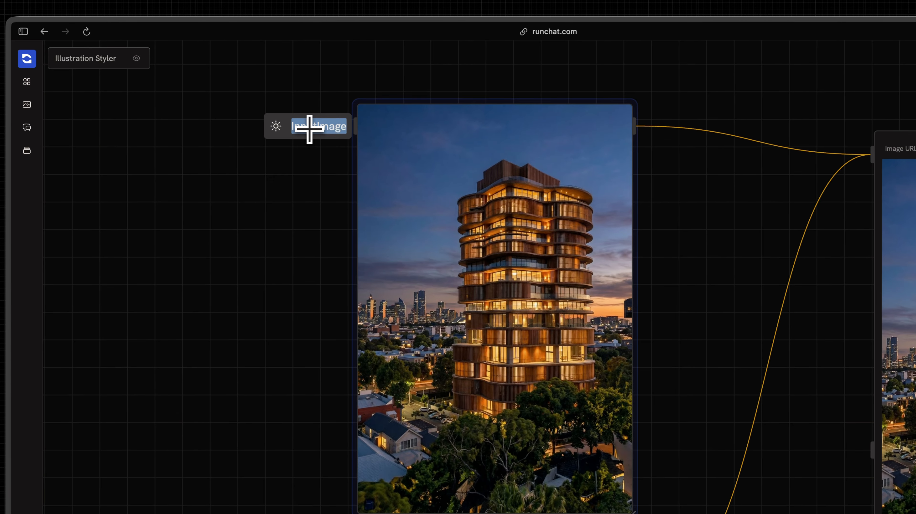
pyautogui.write('Image')
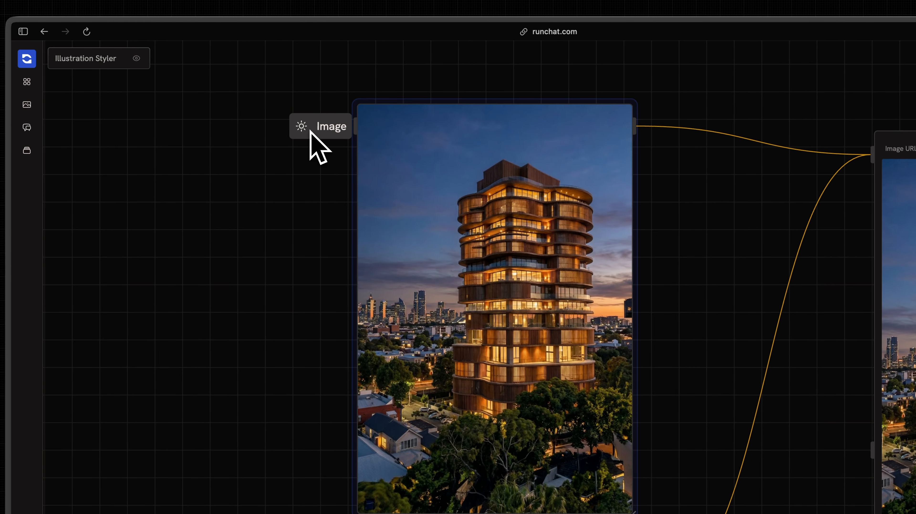
pyautogui.click(302, 126)
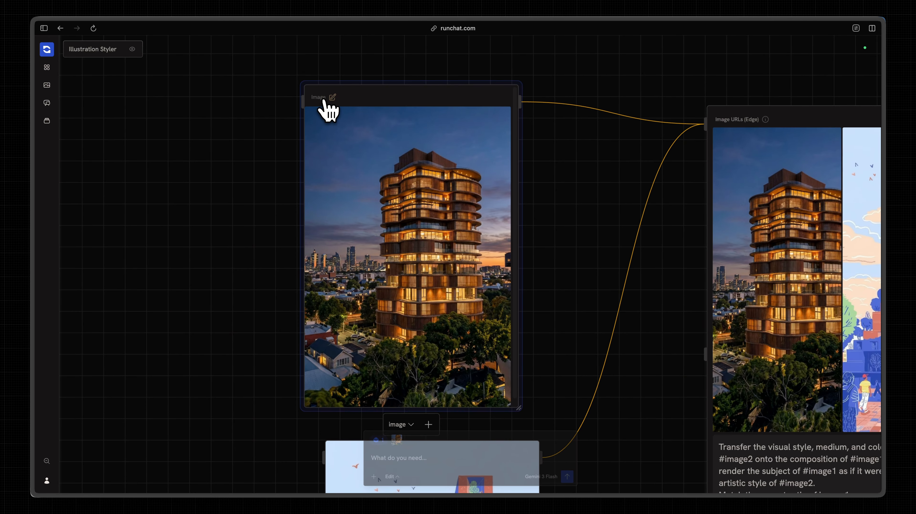
# Set the Image input's description to "Replace this image with one that you want to style transfer to our studios illustration style".
pyautogui.click(332, 98)
pyautogui.click(348, 114)
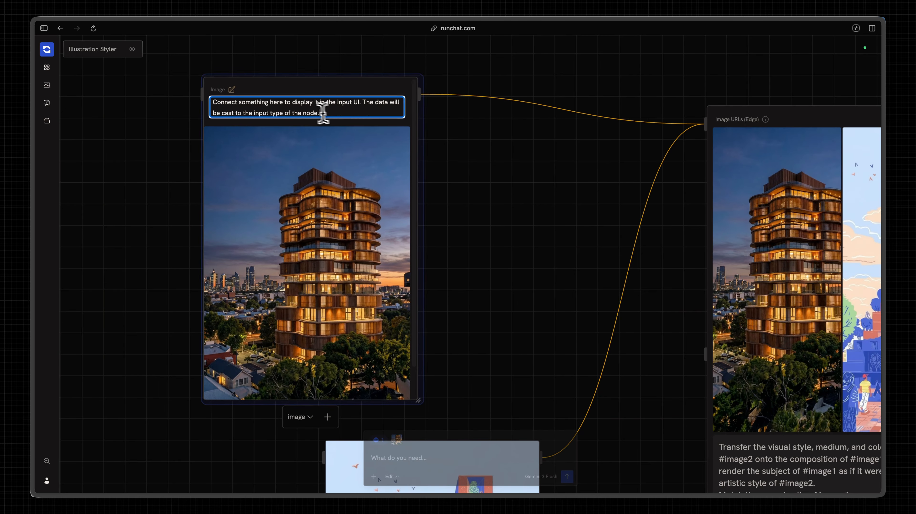
pyautogui.tripleClick(385, 128)
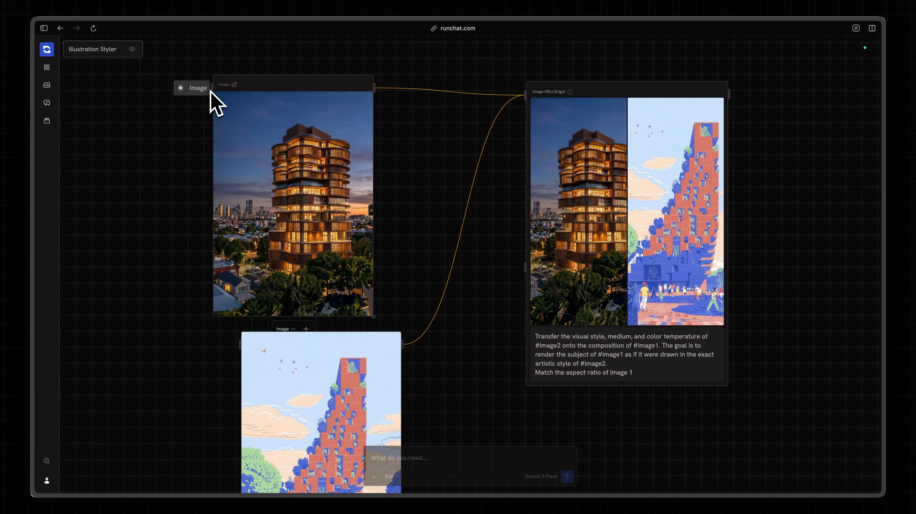
pyautogui.click(233, 85)
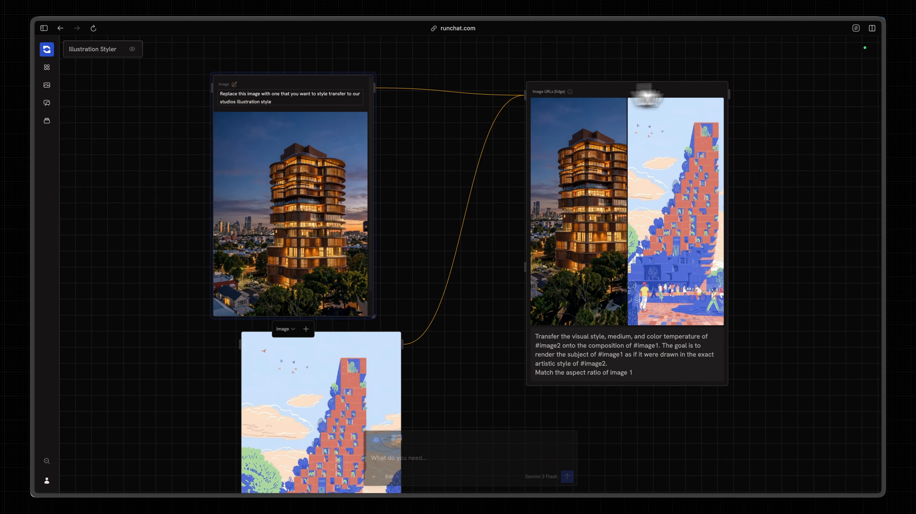
pyautogui.click(696, 77)
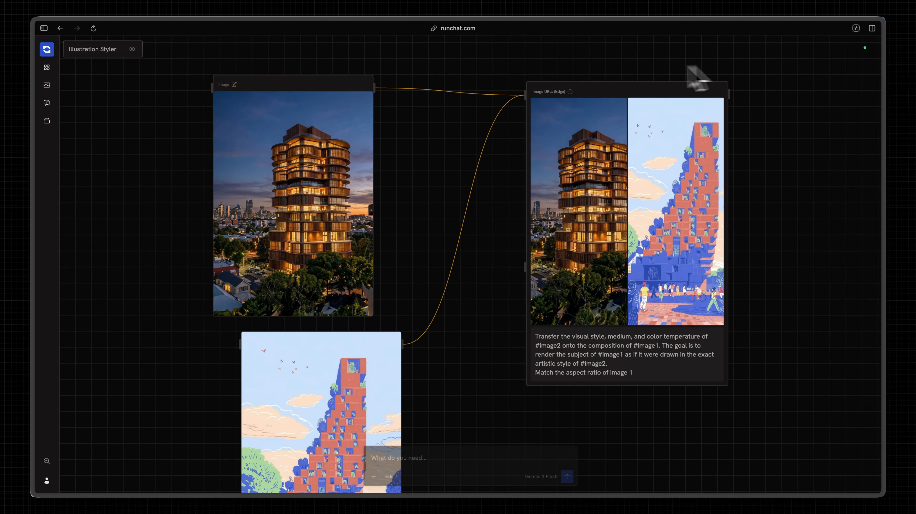
# Preview the Illustration Styler app, open it as a standalone page and examine its image input and output.
pyautogui.click(47, 50)
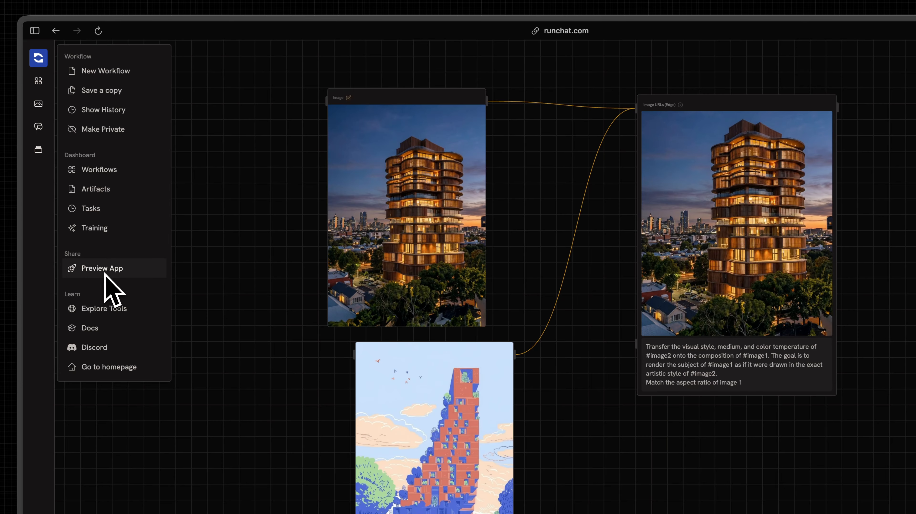
pyautogui.click(116, 268)
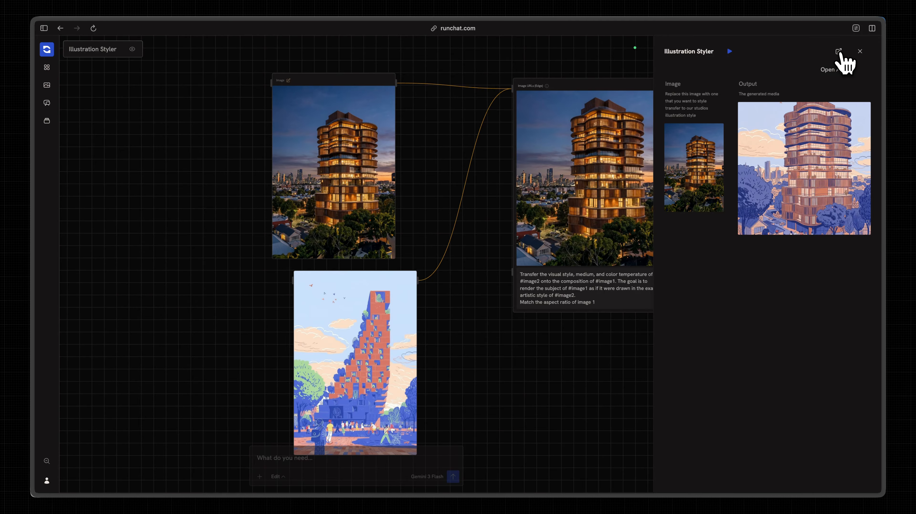
pyautogui.click(840, 53)
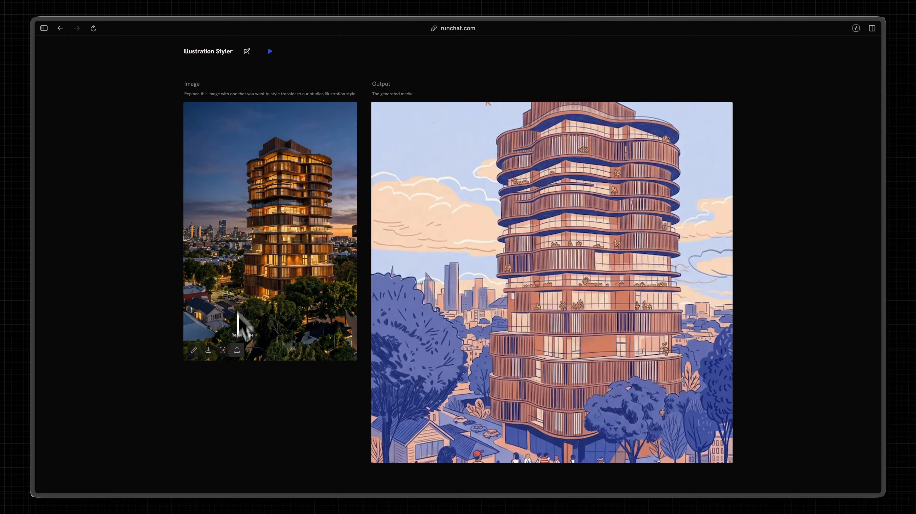
pyautogui.moveTo(236, 351)
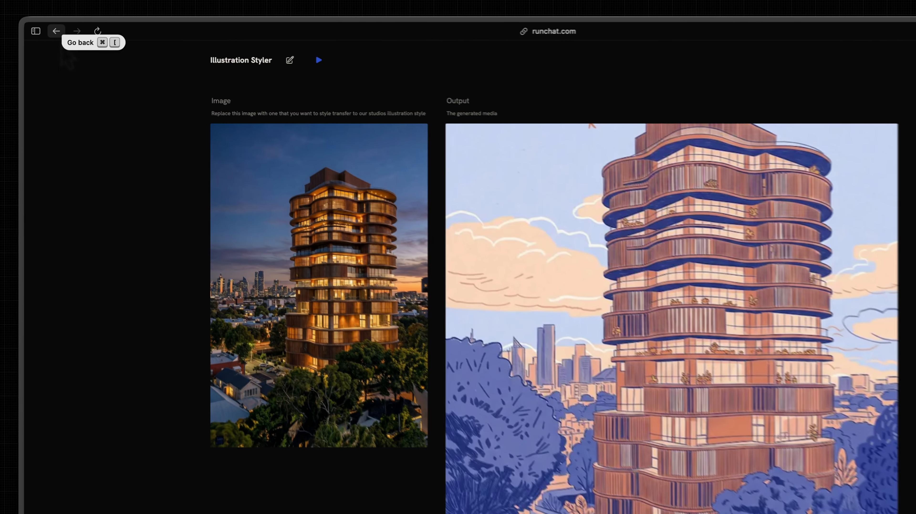
# Return to the workflow editor, view the workflow's save history and close it without restoring a version.
pyautogui.click(60, 28)
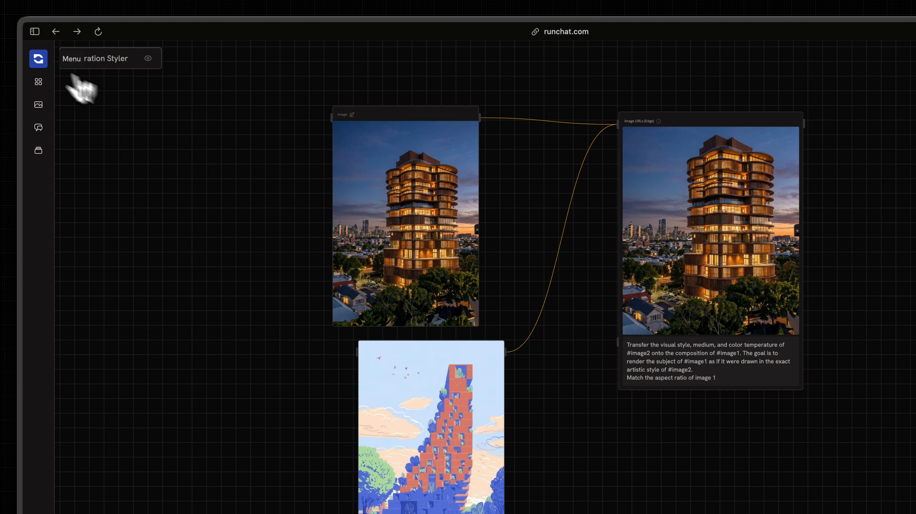
pyautogui.click(39, 60)
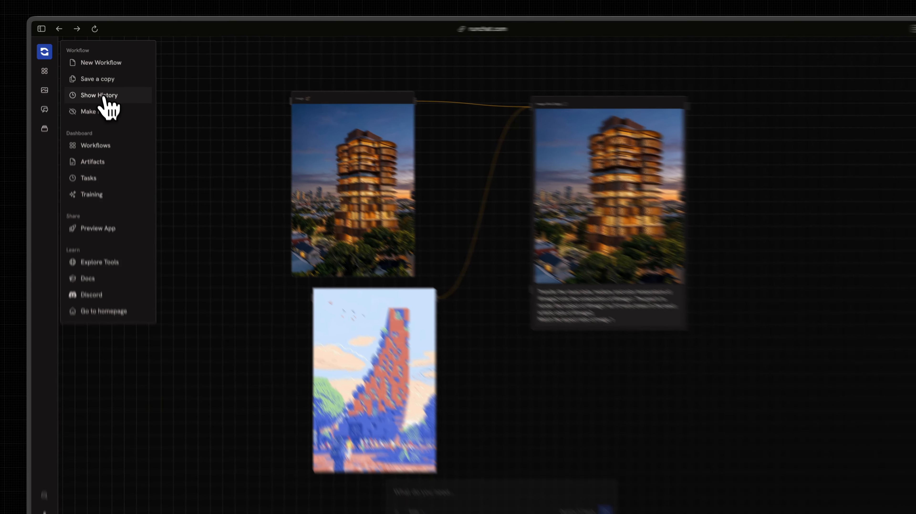
pyautogui.click(103, 96)
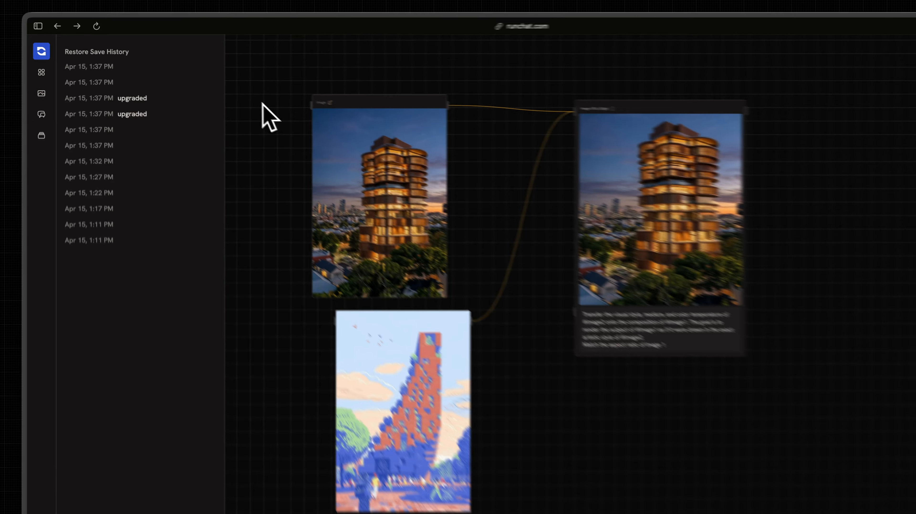
pyautogui.click(233, 95)
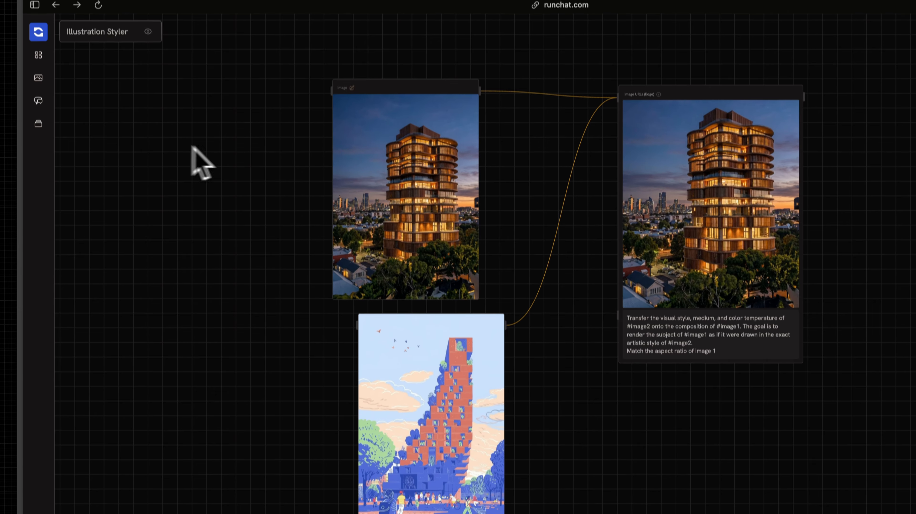